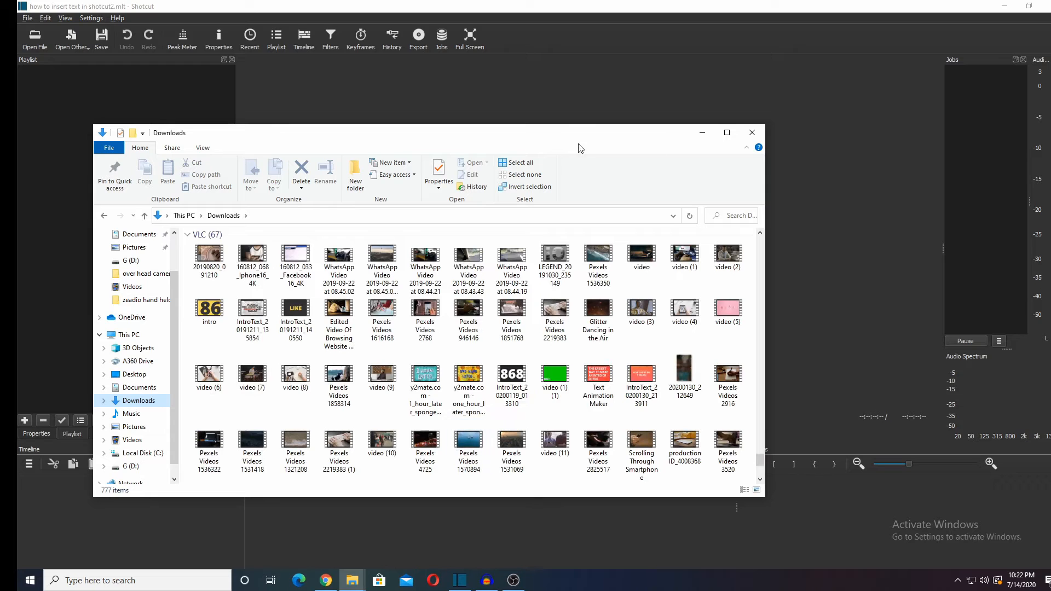
- Add production ID_4008368.mp4, Pexels Videos 2825517.mp4, Scrolling Through Smartphone.mp4 and Pexels Videos 2916.mp4 from the Downloads folder to the playlist
{"action": "left_click_drag", "start_coordinate": [648, 137], "coordinate": [786, 115]}
{"action": "left_click_drag", "start_coordinate": [816, 422], "coordinate": [167, 274]}
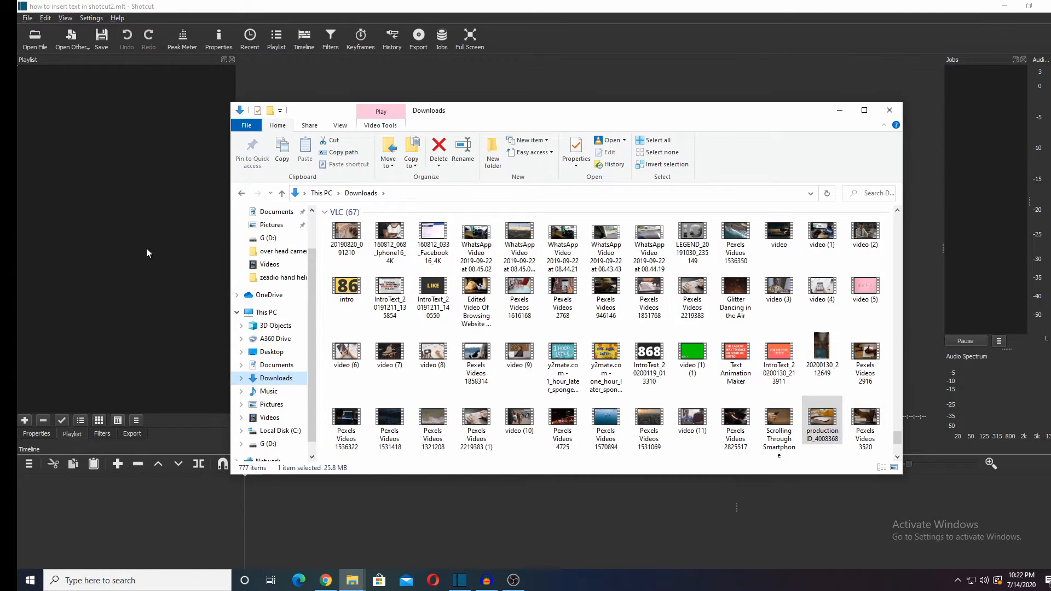
{"action": "left_click", "coordinate": [352, 581]}
{"action": "left_click", "coordinate": [779, 421]}
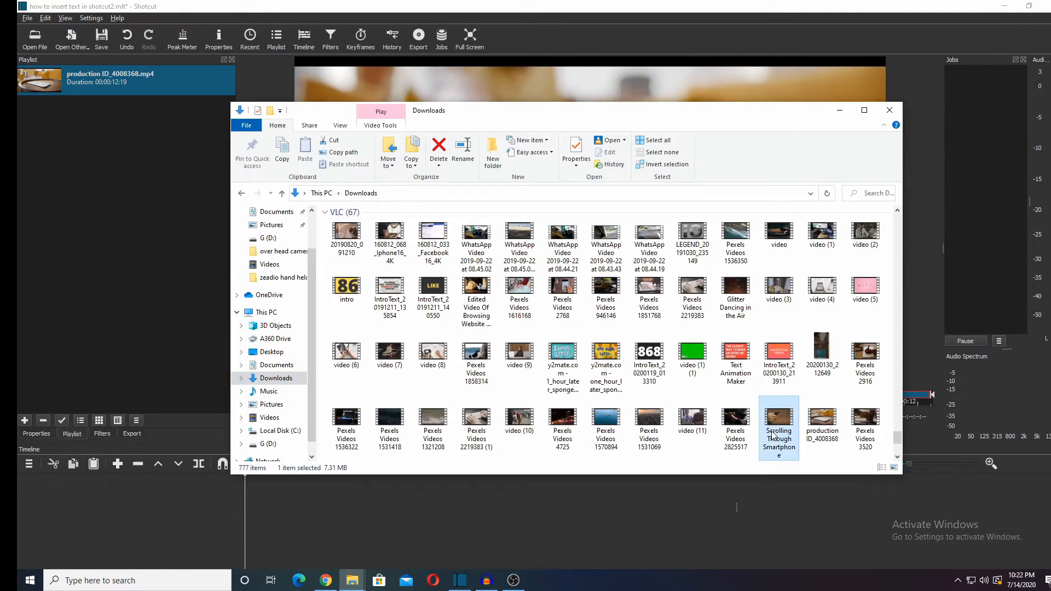
{"action": "left_click", "coordinate": [736, 421], "text": "ctrl"}
{"action": "left_click_drag", "start_coordinate": [736, 422], "coordinate": [110, 274]}
{"action": "left_click_drag", "start_coordinate": [865, 354], "coordinate": [111, 224]}
{"action": "left_click", "coordinate": [840, 110]}
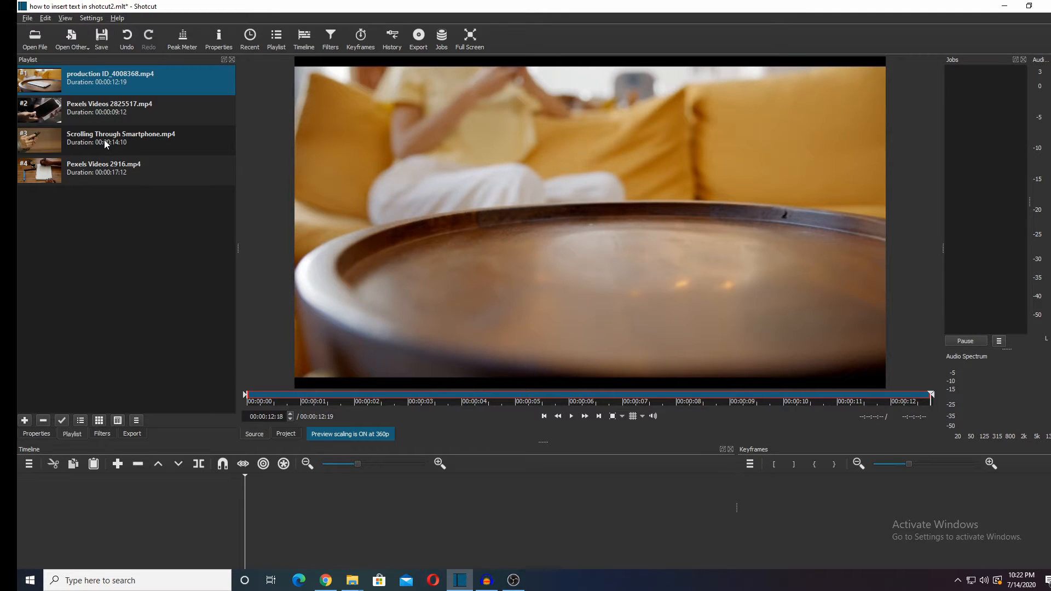
- Add two video tracks and one audio track to the empty timeline
{"action": "left_click_drag", "start_coordinate": [104, 140], "coordinate": [104, 518]}
{"action": "right_click", "coordinate": [45, 516]}
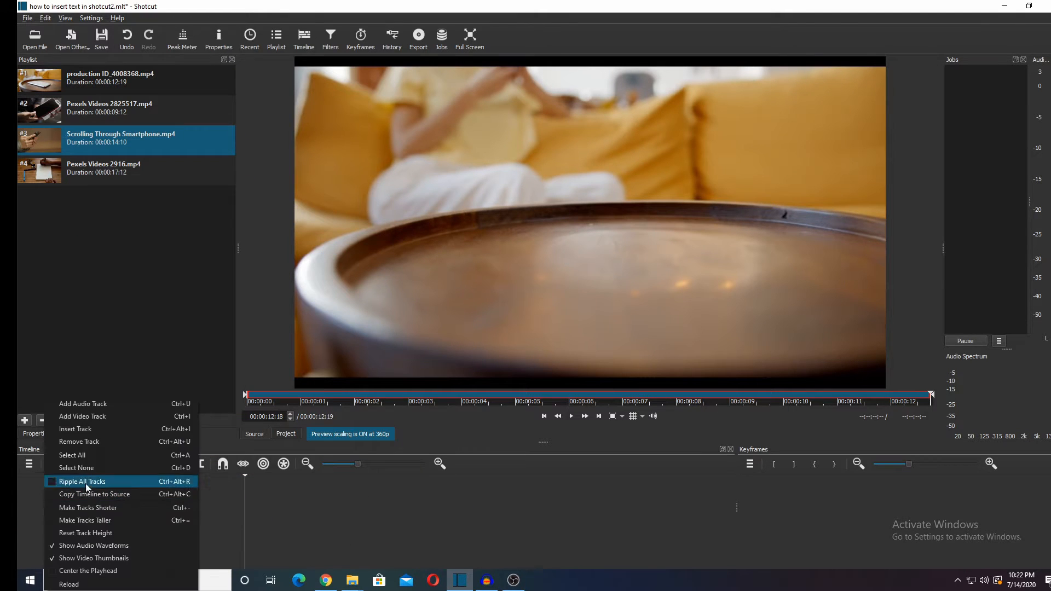
{"action": "left_click", "coordinate": [99, 417]}
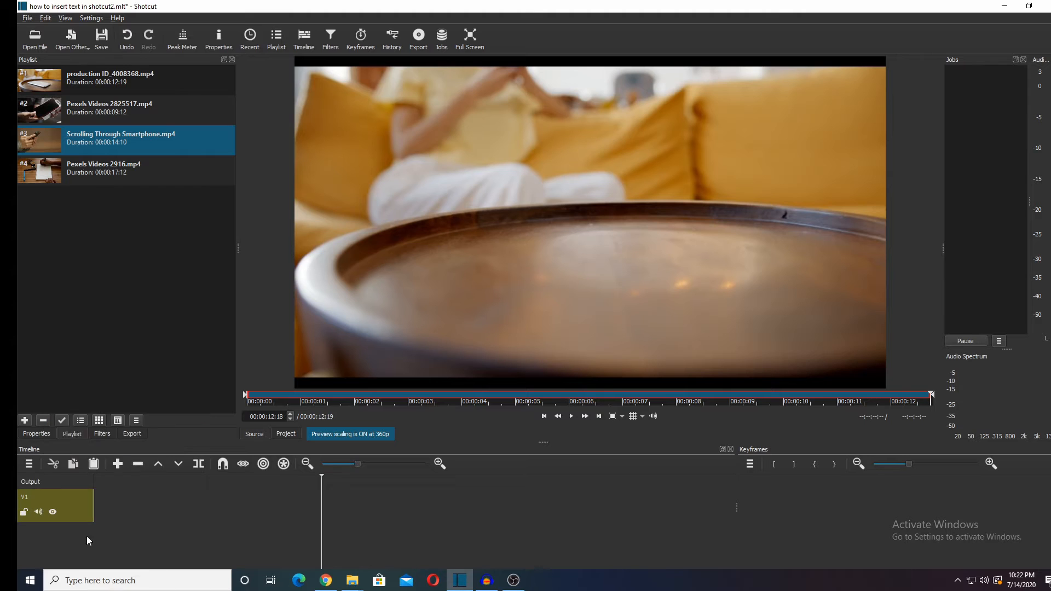
{"action": "right_click", "coordinate": [58, 543]}
{"action": "left_click", "coordinate": [100, 417]}
{"action": "right_click", "coordinate": [66, 562]}
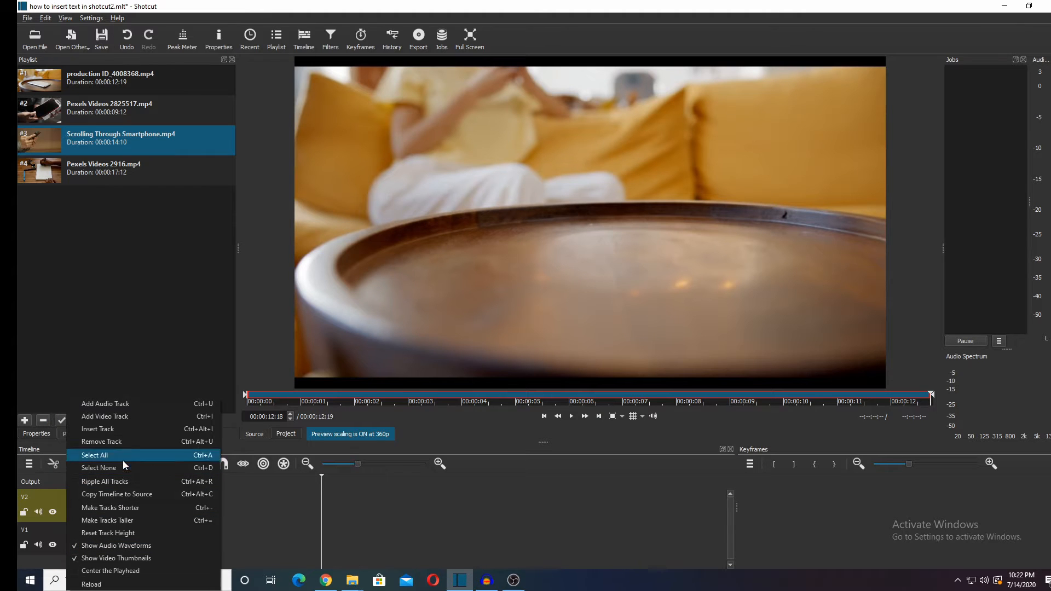
{"action": "left_click", "coordinate": [129, 406]}
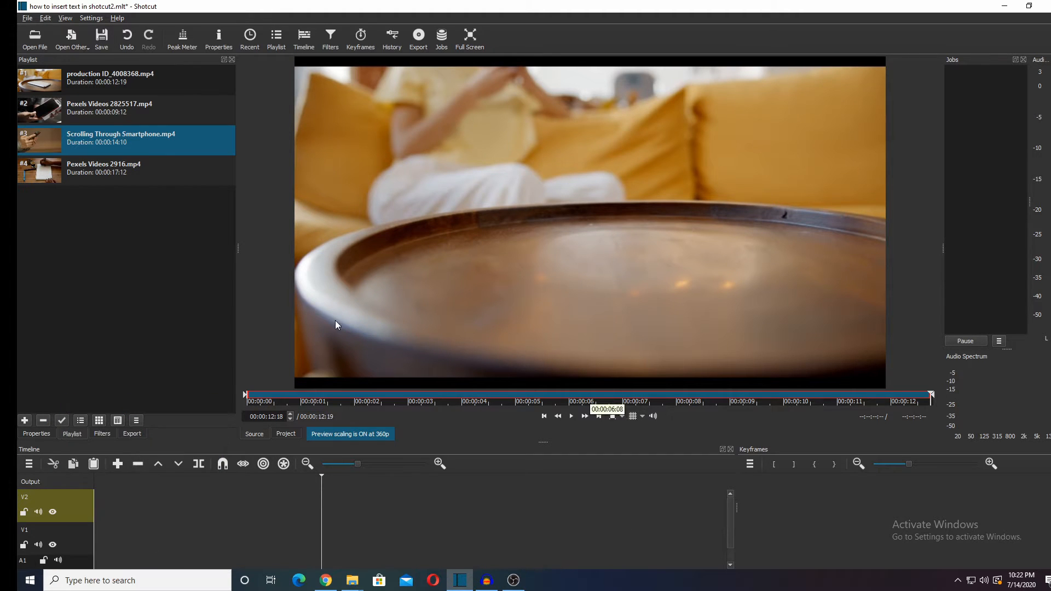
- Place Pexels Videos 2825517, Scrolling Through Smartphone, production ID_4008368 and Pexels Videos 2916 one after another on video track V2
{"action": "left_click_drag", "start_coordinate": [107, 117], "coordinate": [117, 502]}
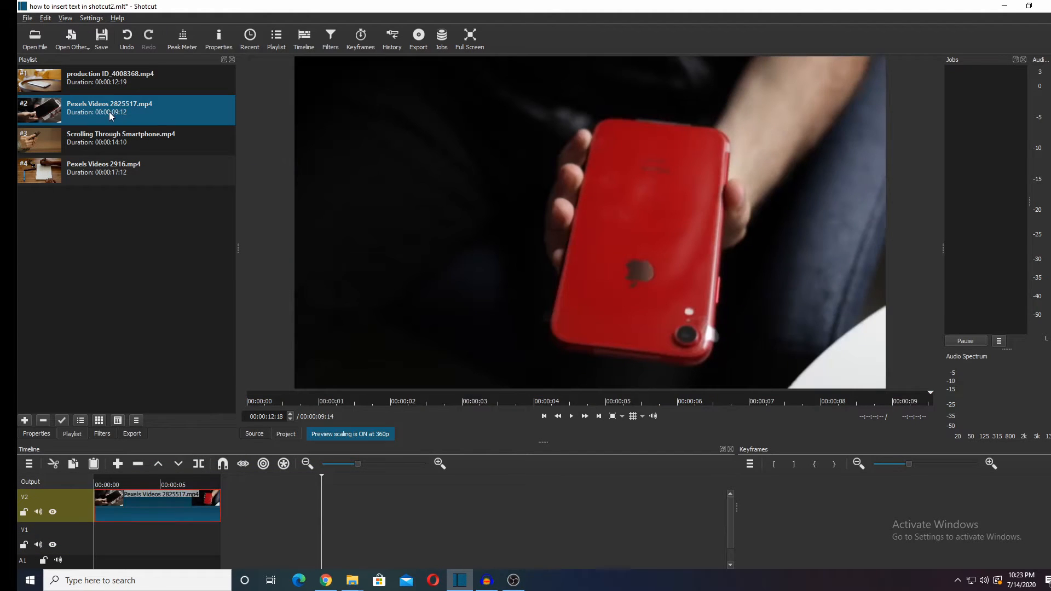
{"action": "left_click_drag", "start_coordinate": [113, 140], "coordinate": [236, 507]}
{"action": "left_click_drag", "start_coordinate": [91, 175], "coordinate": [544, 515]}
{"action": "left_click_drag", "start_coordinate": [91, 80], "coordinate": [545, 512]}
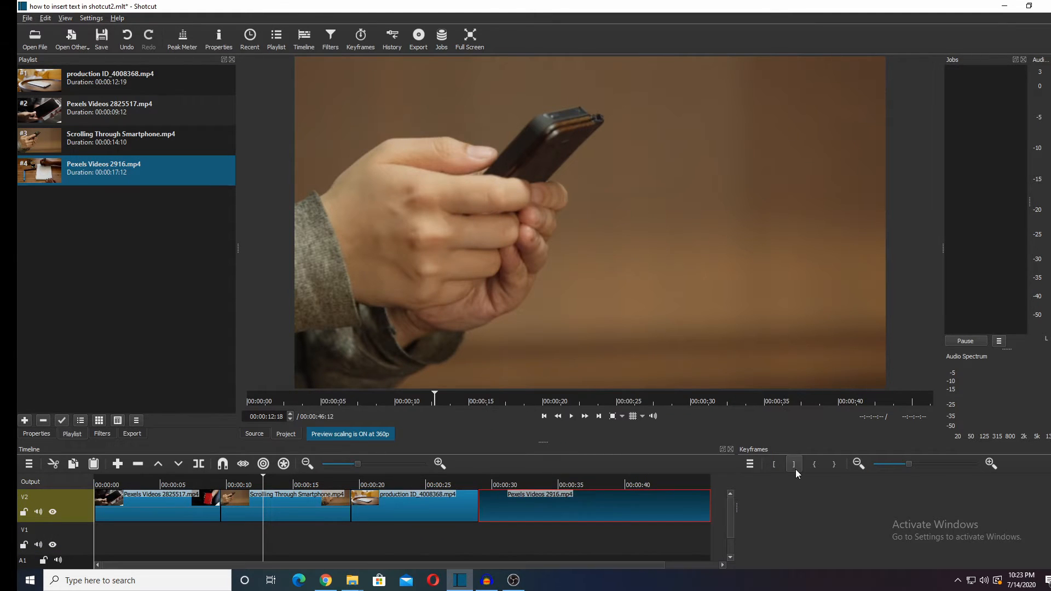
- Move all four clips from track V2 down to V1 and trim the end of Pexels Videos 2916.mp4 to 00:00:35:05
{"action": "left_click", "coordinate": [585, 417]}
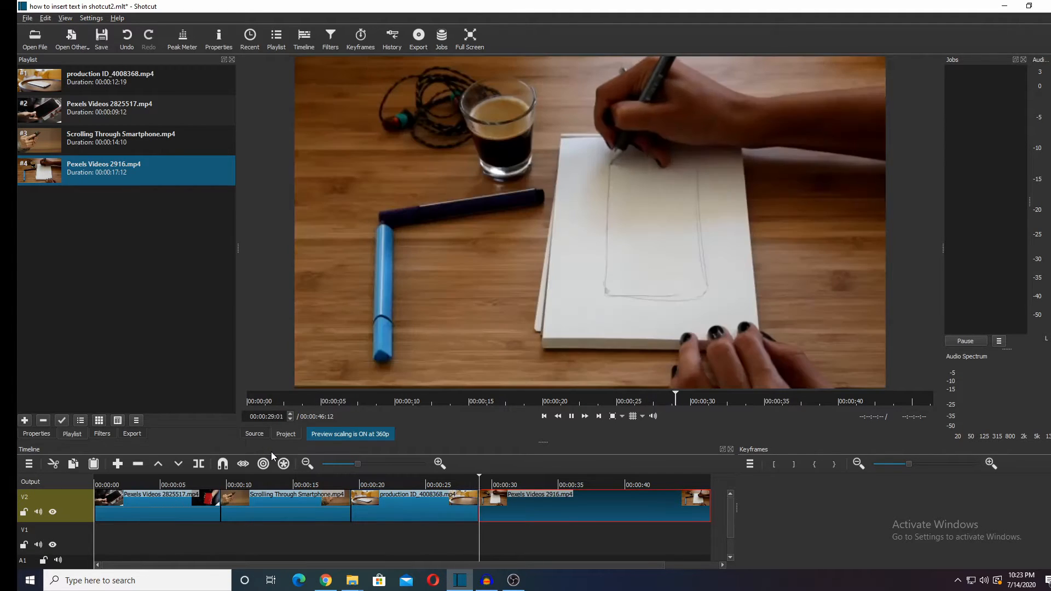
{"action": "scroll", "coordinate": [287, 505], "scroll_direction": "down", "scroll_amount": 2}
{"action": "scroll", "coordinate": [202, 534], "scroll_direction": "up", "scroll_amount": 2}
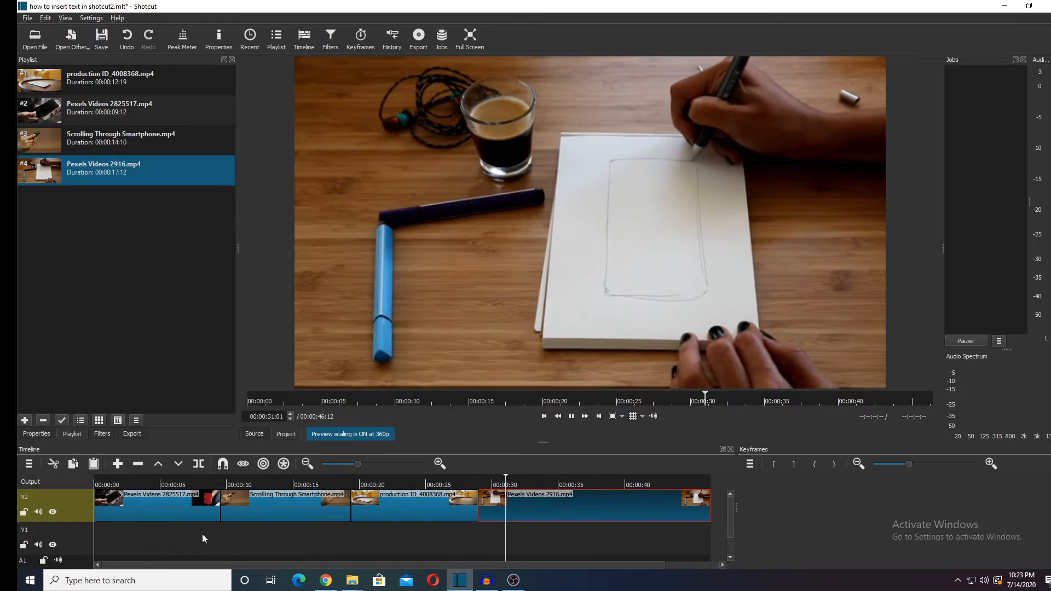
{"action": "left_click", "coordinate": [572, 416]}
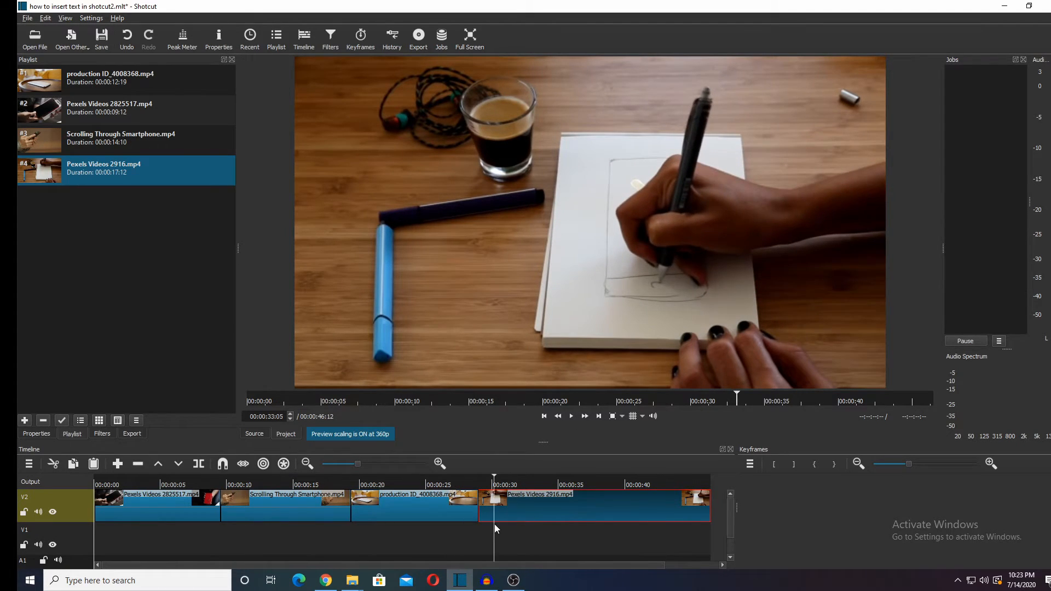
{"action": "left_click_drag", "start_coordinate": [495, 525], "coordinate": [149, 530]}
{"action": "left_click_drag", "start_coordinate": [283, 506], "coordinate": [283, 529]}
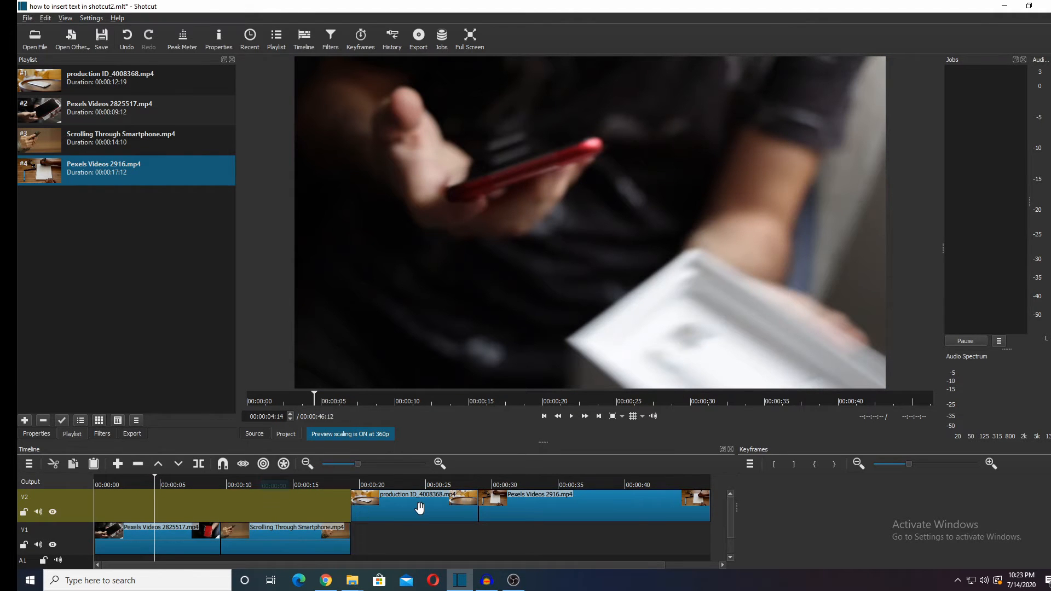
{"action": "left_click_drag", "start_coordinate": [420, 508], "coordinate": [421, 534]}
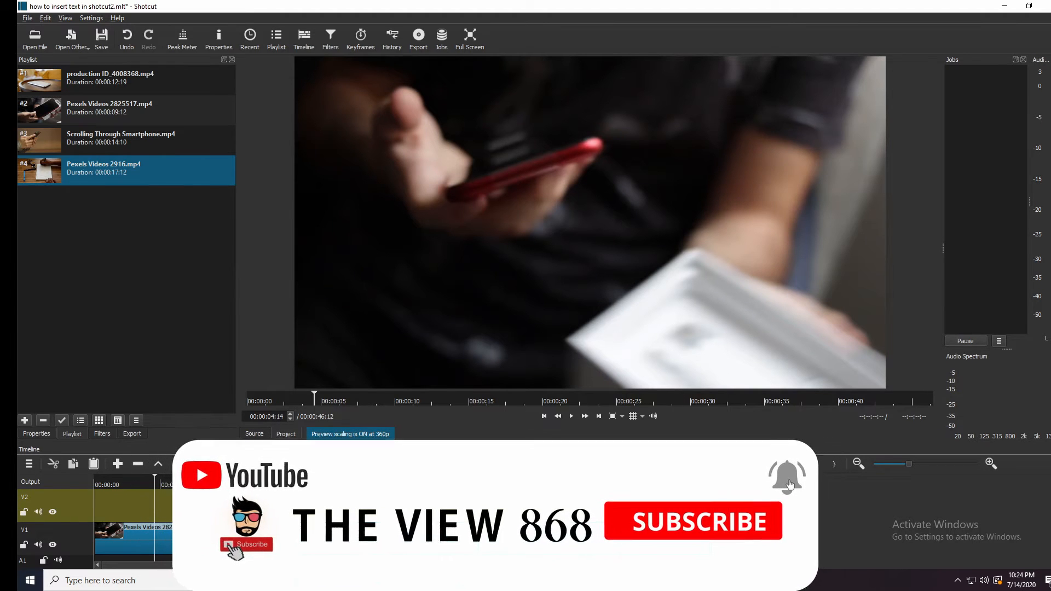
{"action": "left_click_drag", "start_coordinate": [707, 550], "coordinate": [560, 550]}
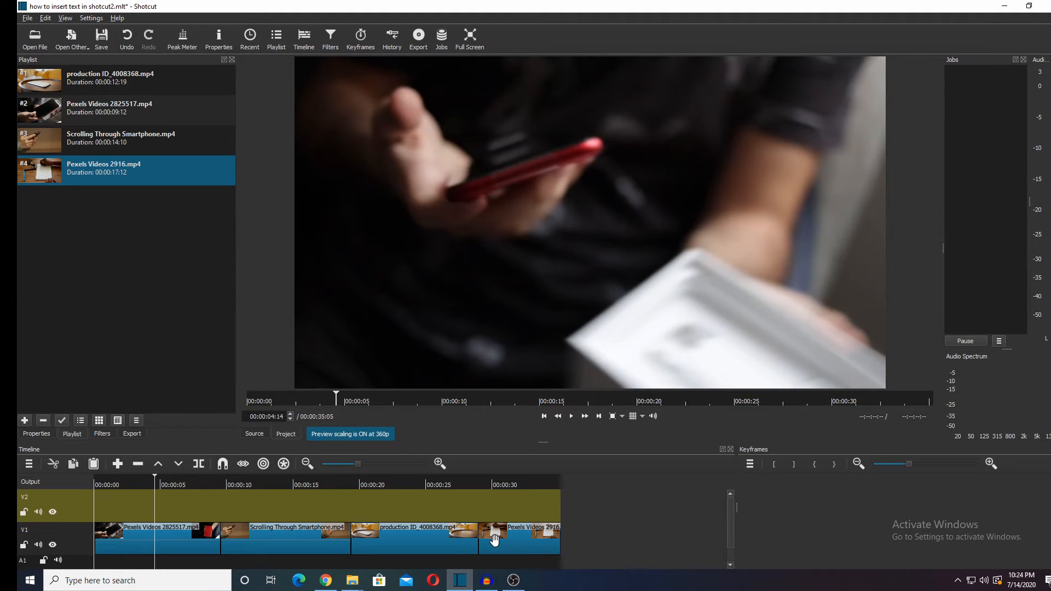
- Overlap the neighbouring clips on track V1 to create a transition at each of the three joins
{"action": "left_click_drag", "start_coordinate": [495, 539], "coordinate": [474, 544]}
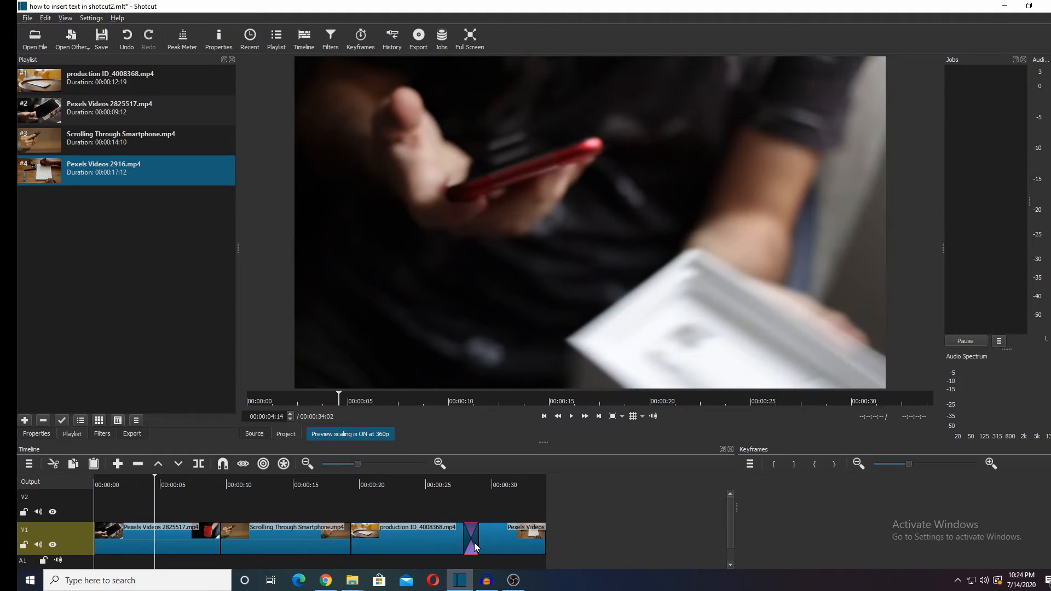
{"action": "left_click_drag", "start_coordinate": [380, 544], "coordinate": [351, 544]}
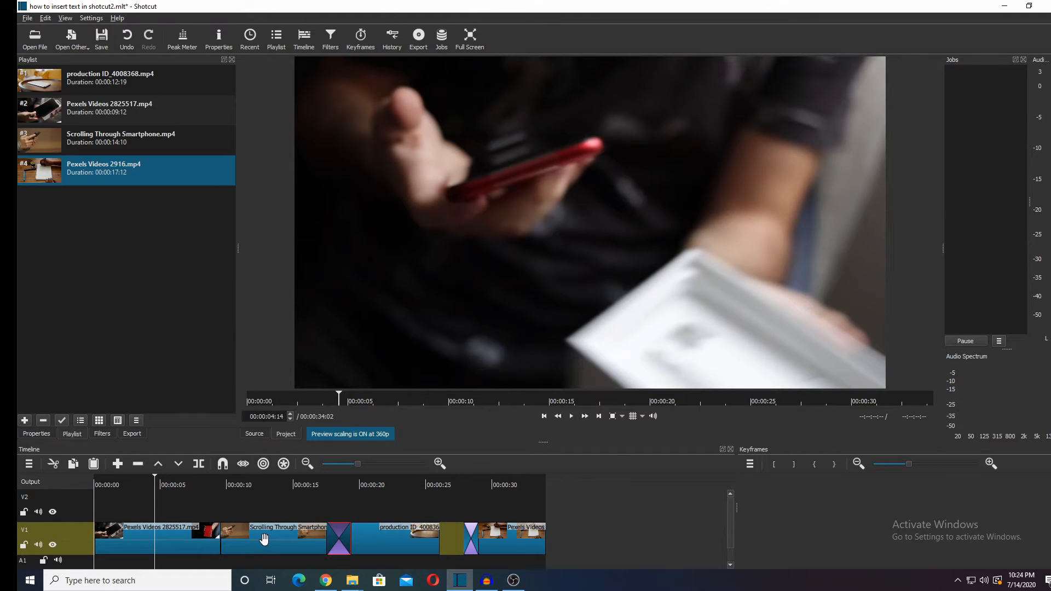
{"action": "left_click_drag", "start_coordinate": [261, 541], "coordinate": [228, 543]}
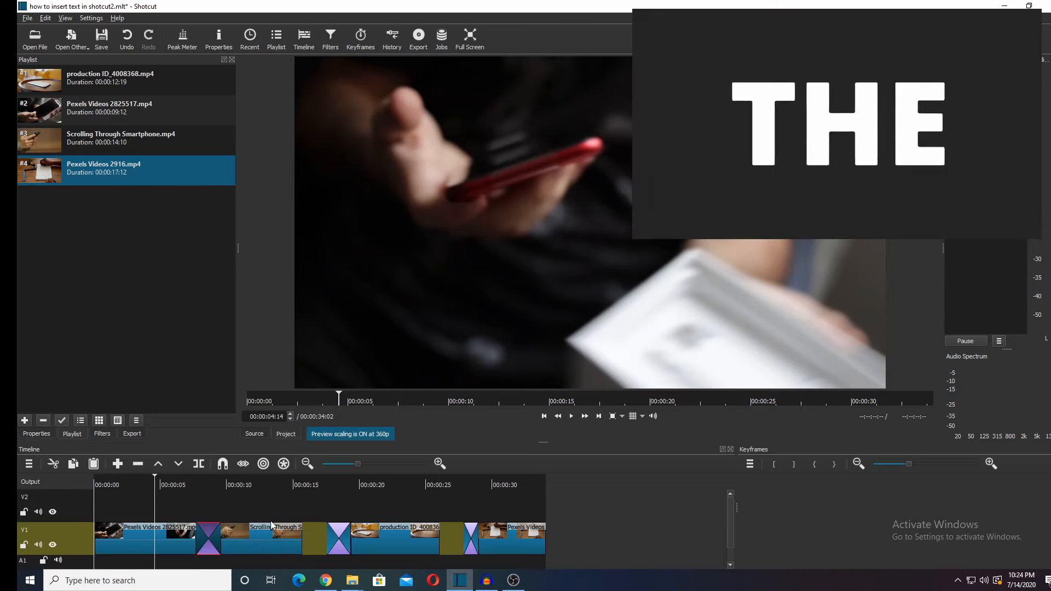
- Generate a transparent text clip with the (defaults) preset and place it at the start of track V2
{"action": "left_click", "coordinate": [111, 508]}
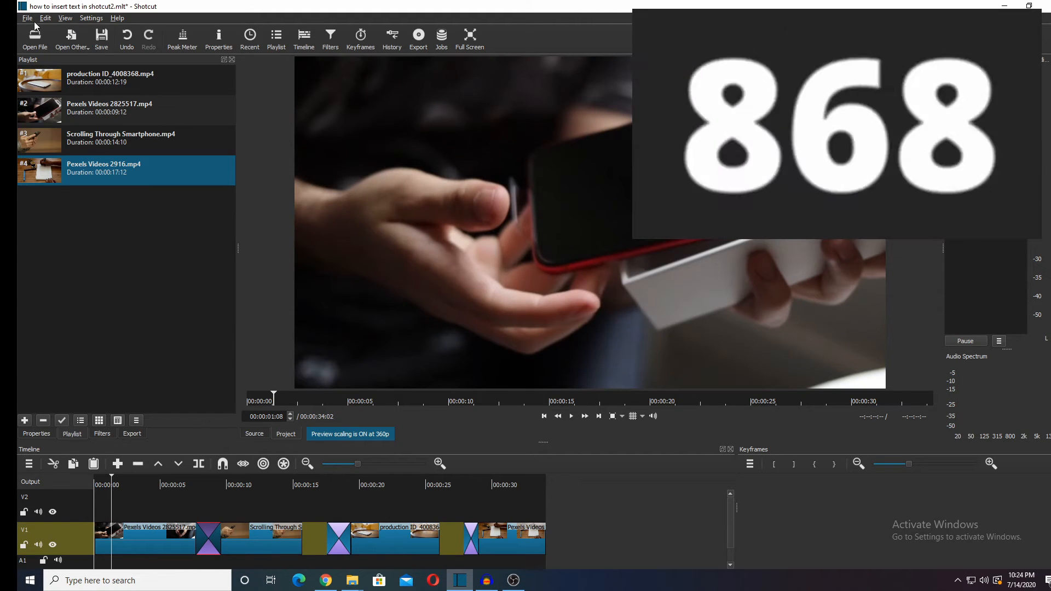
{"action": "left_click", "coordinate": [26, 19]}
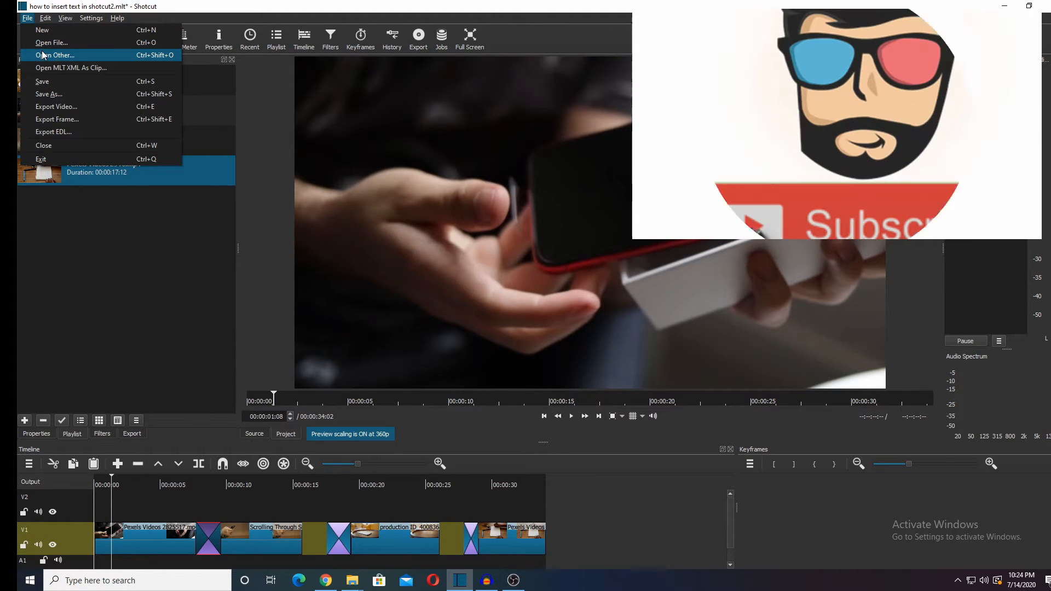
{"action": "left_click", "coordinate": [47, 56]}
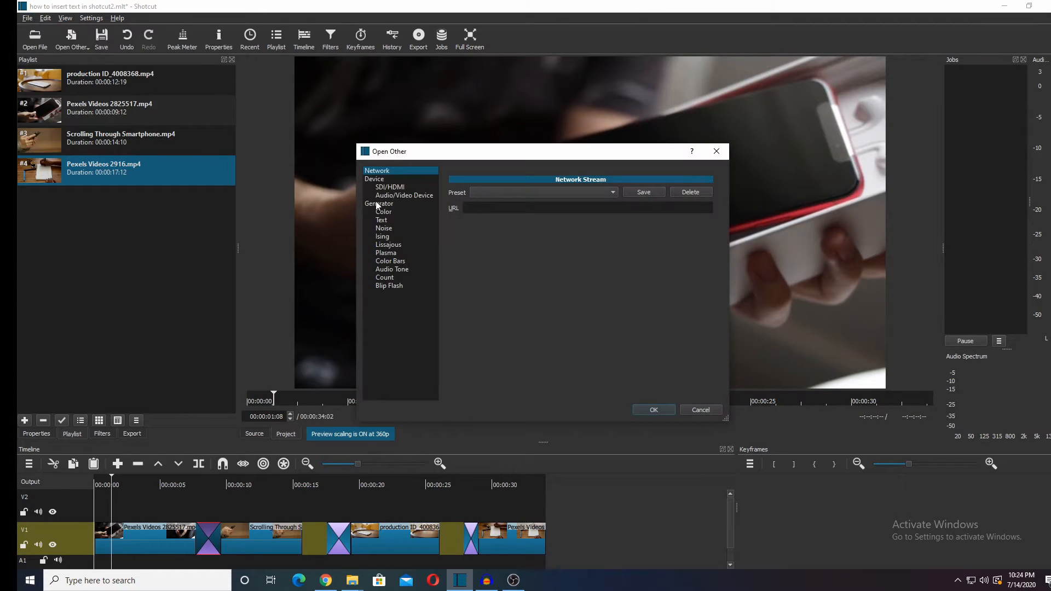
{"action": "left_click", "coordinate": [396, 220]}
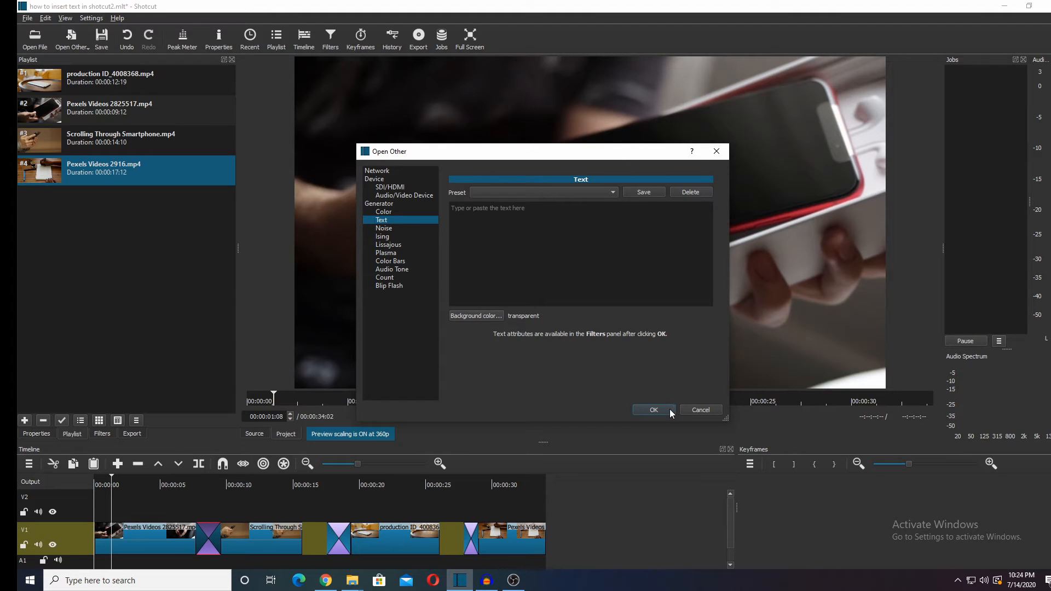
{"action": "left_click", "coordinate": [512, 192]}
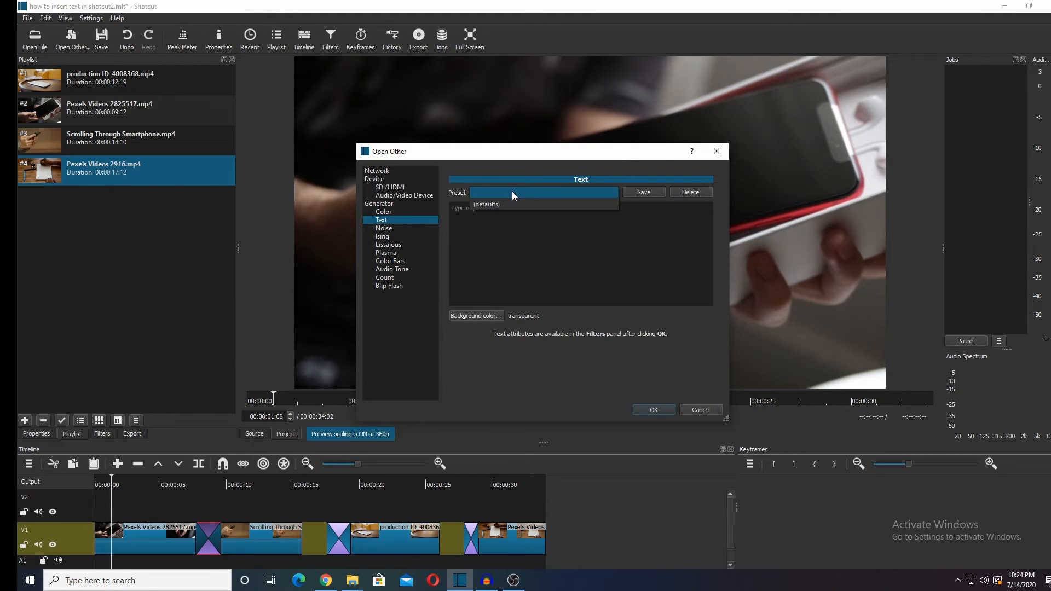
{"action": "left_click", "coordinate": [535, 204]}
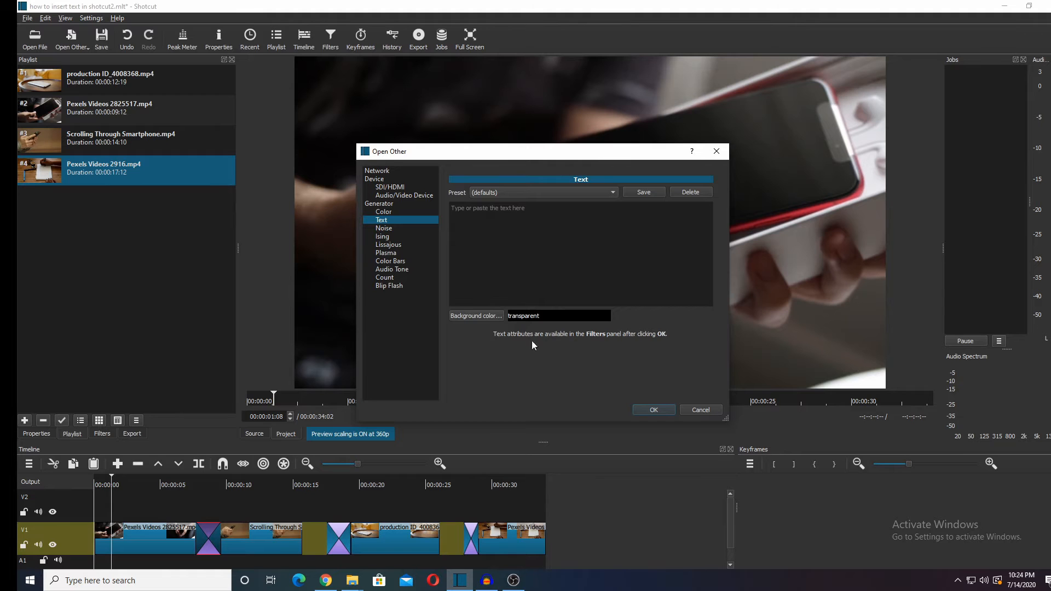
{"action": "left_click", "coordinate": [650, 410]}
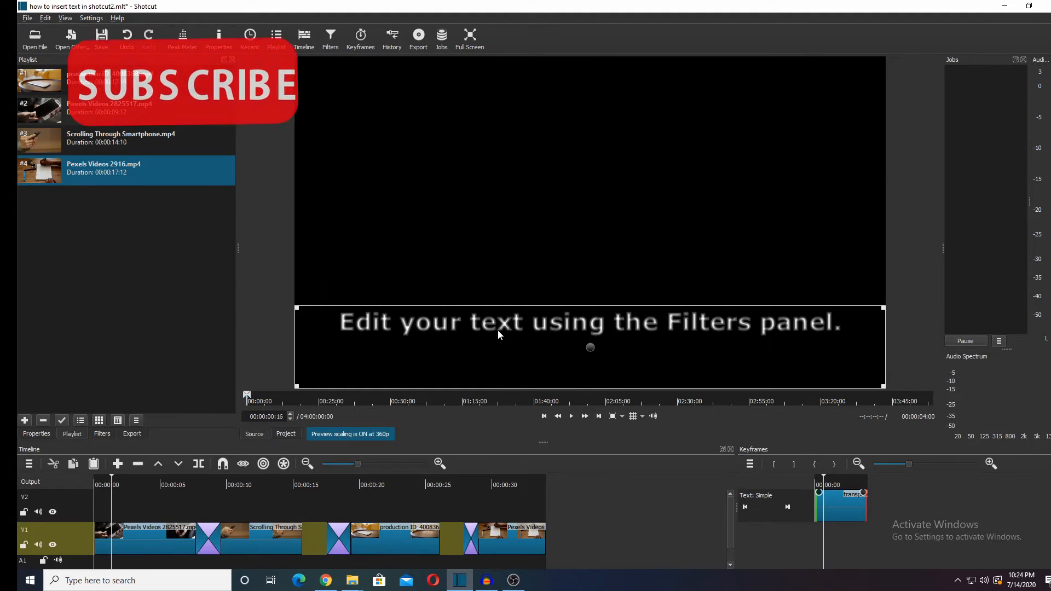
{"action": "left_click_drag", "start_coordinate": [467, 367], "coordinate": [103, 495]}
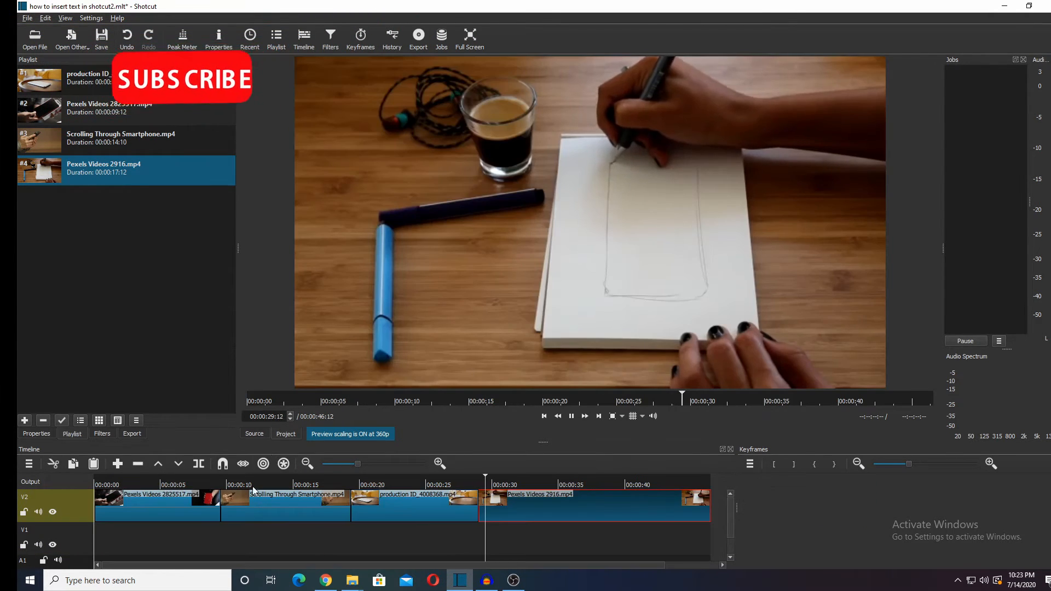
- Stop playback and move the four clips from track V2 to track V1, keeping their order and timing
{"action": "scroll", "coordinate": [287, 501], "scroll_direction": "up", "scroll_amount": 1}
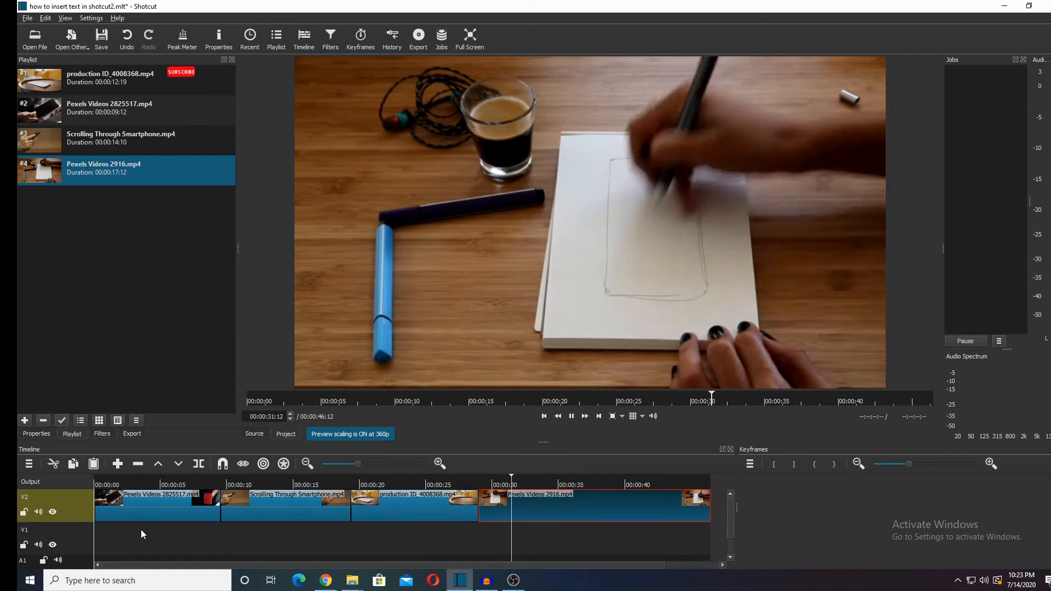
{"action": "left_click", "coordinate": [573, 417]}
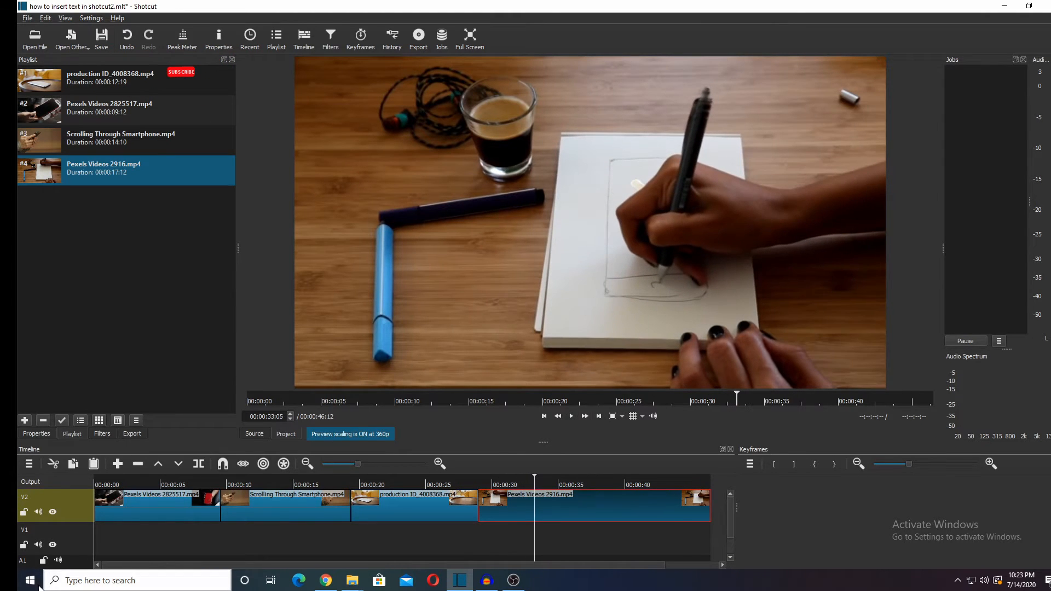
{"action": "left_click_drag", "start_coordinate": [494, 524], "coordinate": [196, 518]}
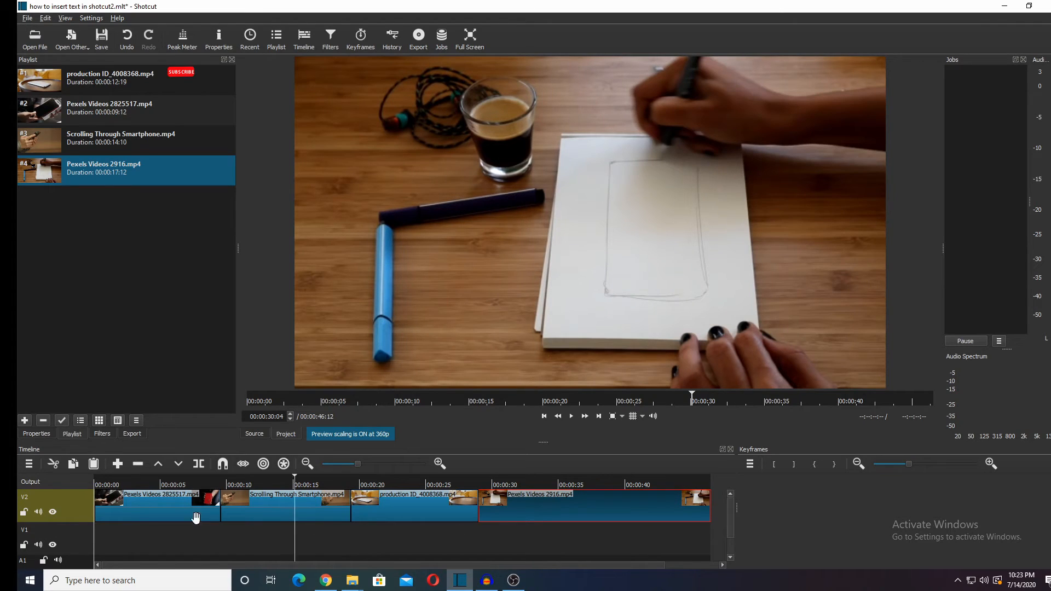
{"action": "left_click_drag", "start_coordinate": [17, 514], "coordinate": [149, 531]}
{"action": "left_click_drag", "start_coordinate": [284, 505], "coordinate": [283, 531]}
{"action": "left_click_drag", "start_coordinate": [418, 501], "coordinate": [422, 531]}
{"action": "left_click_drag", "start_coordinate": [524, 518], "coordinate": [524, 531]}
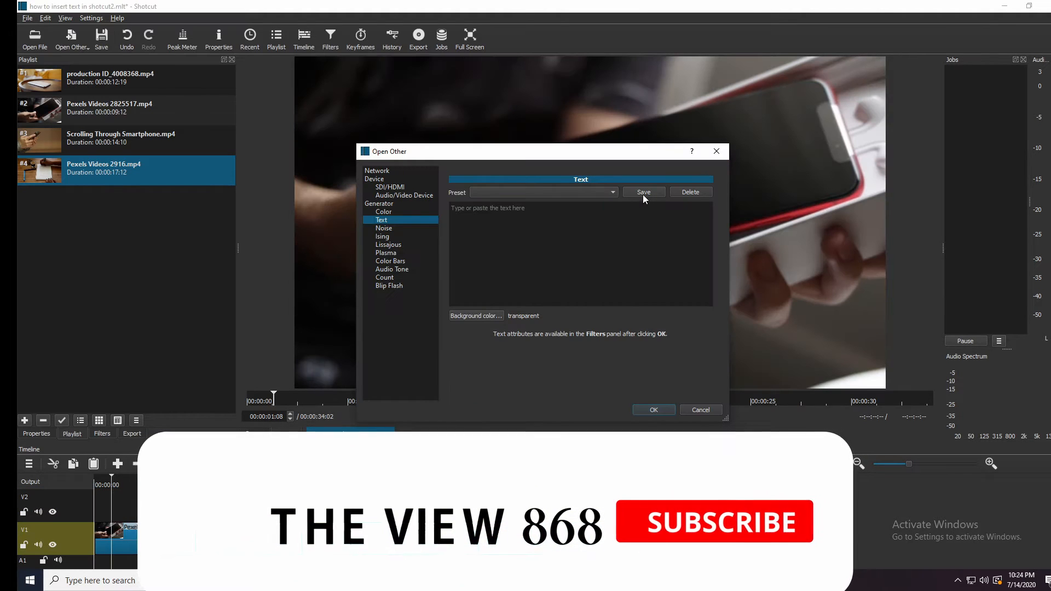
- Apply the (defaults) preset to the text generator, create the text clip and place it at the beginning of track V2
{"action": "left_click", "coordinate": [511, 192]}
{"action": "left_click", "coordinate": [504, 205]}
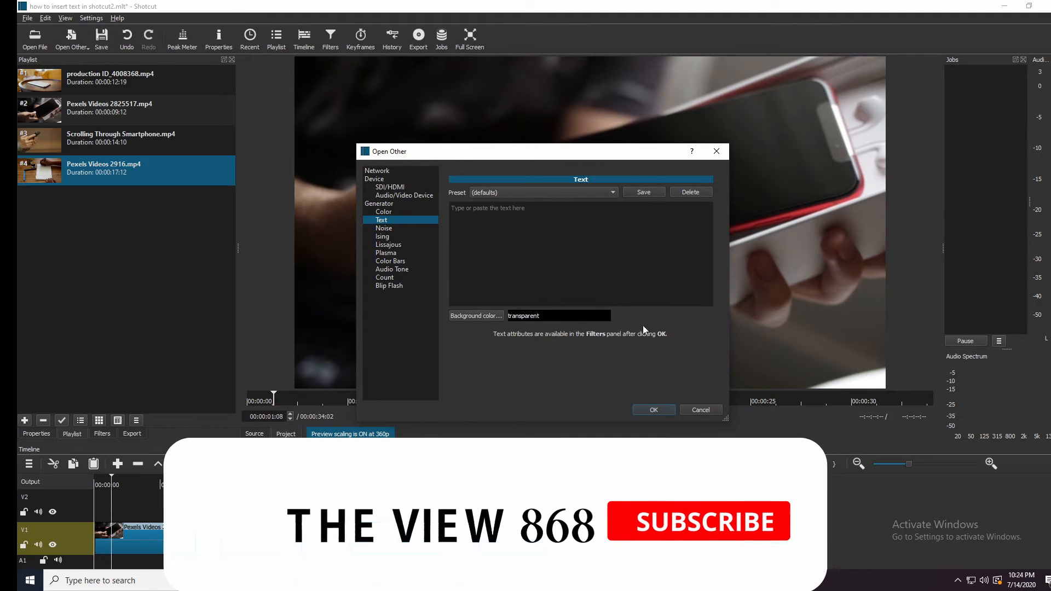
{"action": "left_click", "coordinate": [649, 409]}
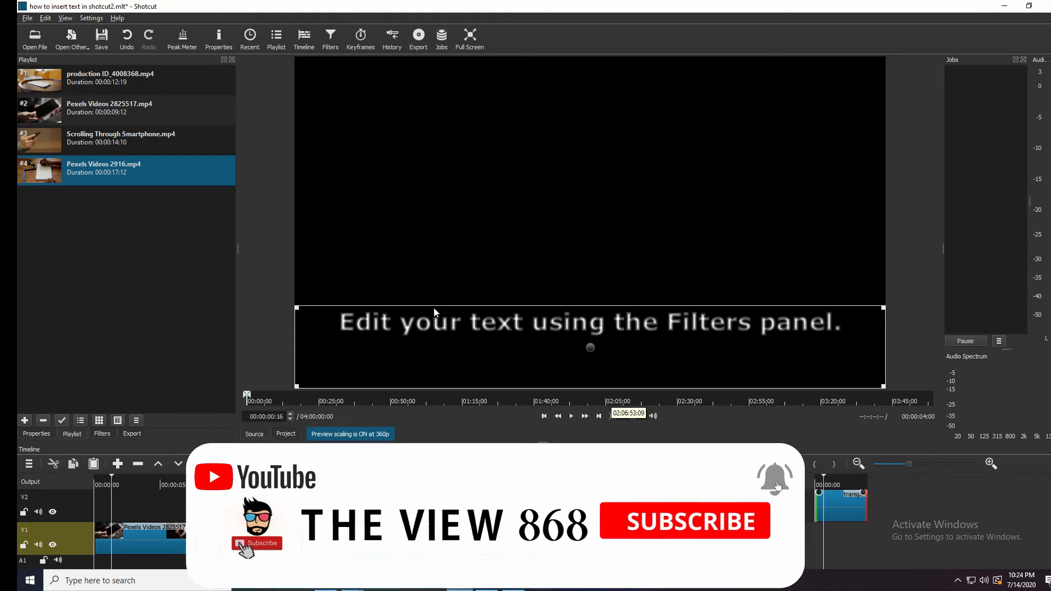
{"action": "left_click_drag", "start_coordinate": [498, 330], "coordinate": [104, 495]}
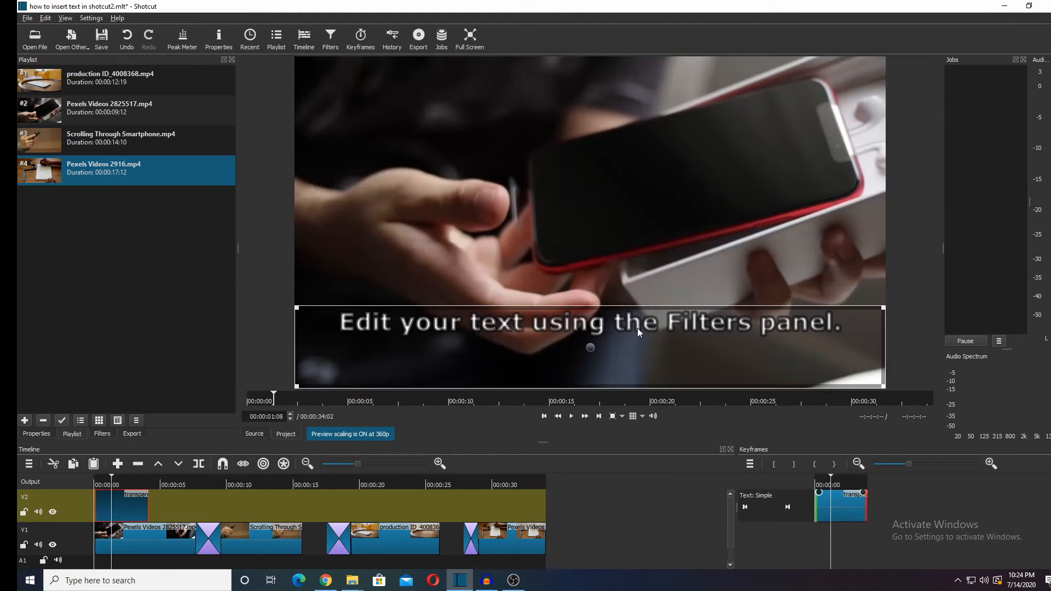
- Move the text box up to about the middle of the video frame and show the text clip's properties
{"action": "left_click_drag", "start_coordinate": [587, 351], "coordinate": [598, 226]}
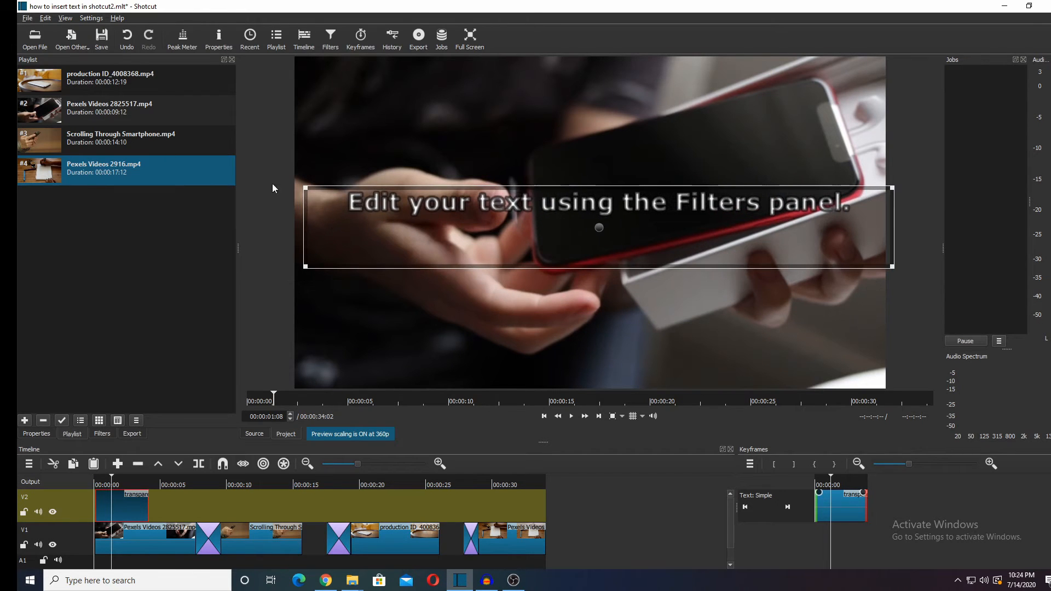
{"action": "left_click", "coordinate": [37, 434]}
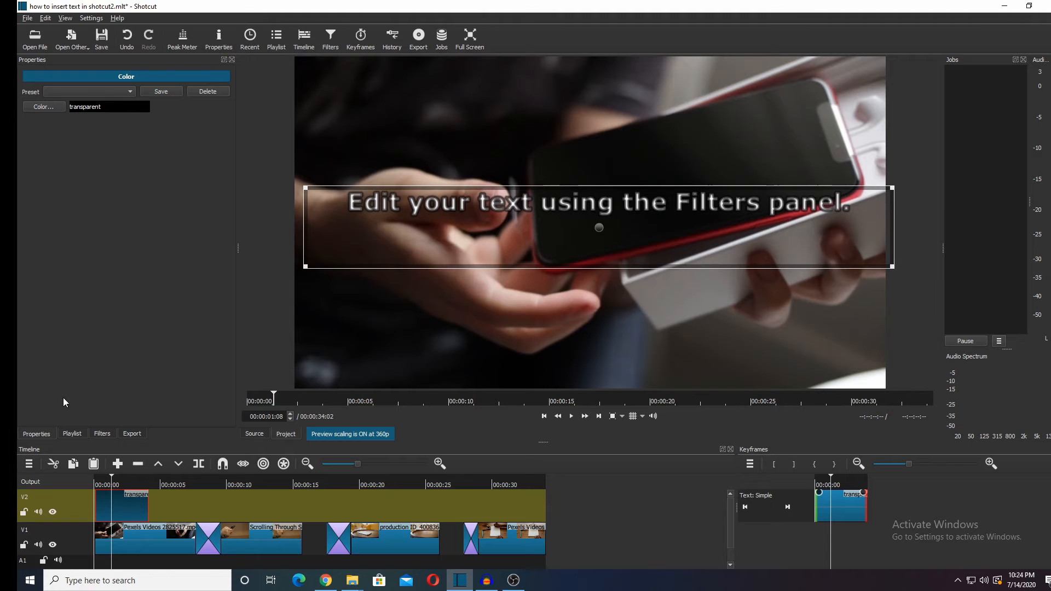
- Replace the text filter's placeholder with three lines reading "CELL PHONE ETIQUTE", "AT" and "WORK"
{"action": "left_click", "coordinate": [76, 435]}
{"action": "left_click", "coordinate": [109, 434]}
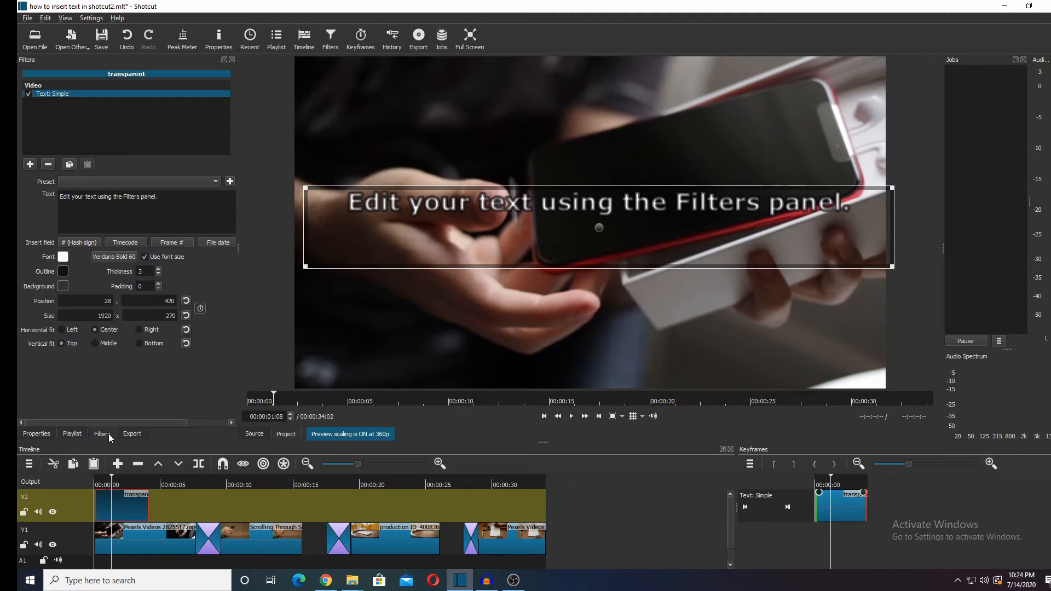
{"action": "key", "text": "ctrl+a"}
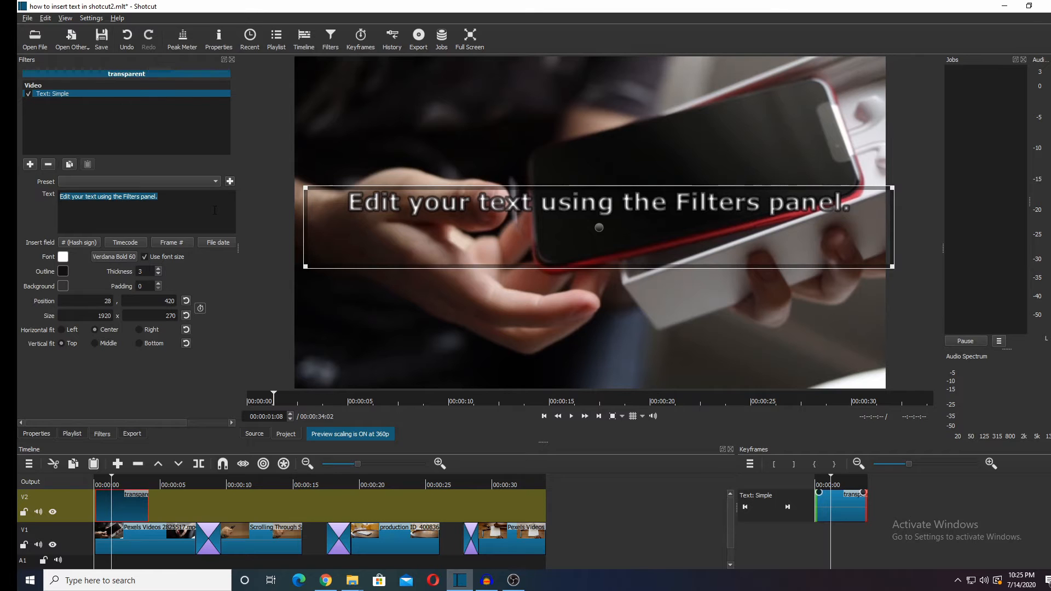
{"action": "type", "text": "CELL "}
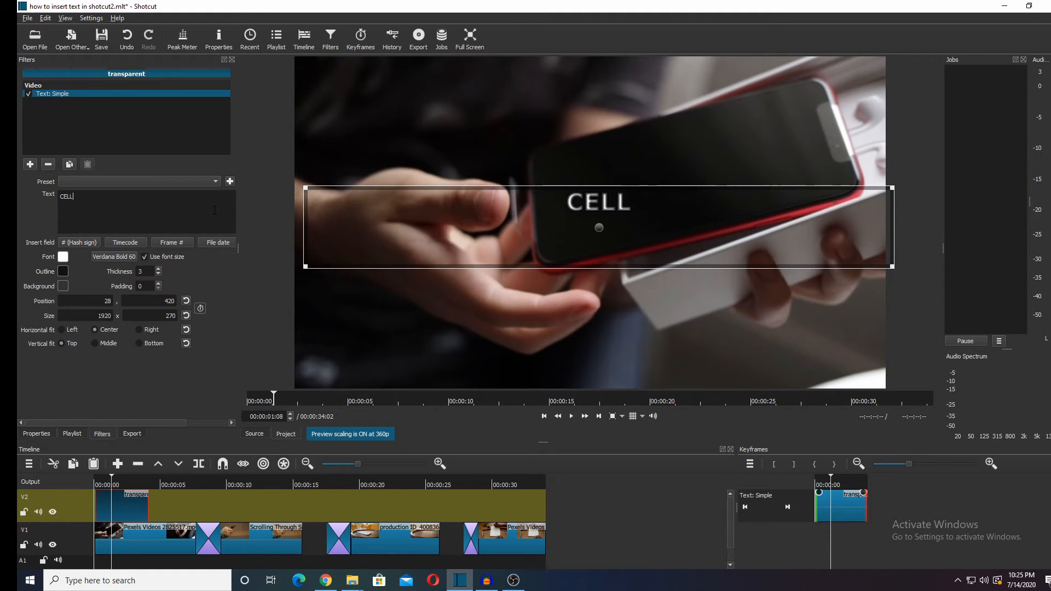
{"action": "type", "text": "PHON"}
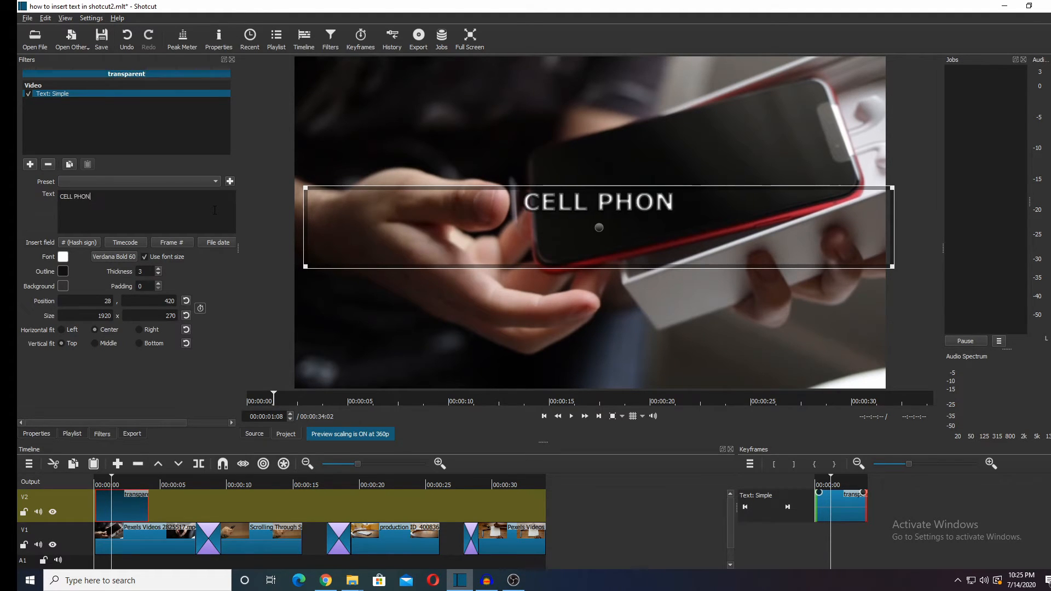
{"action": "type", "text": "E ET"}
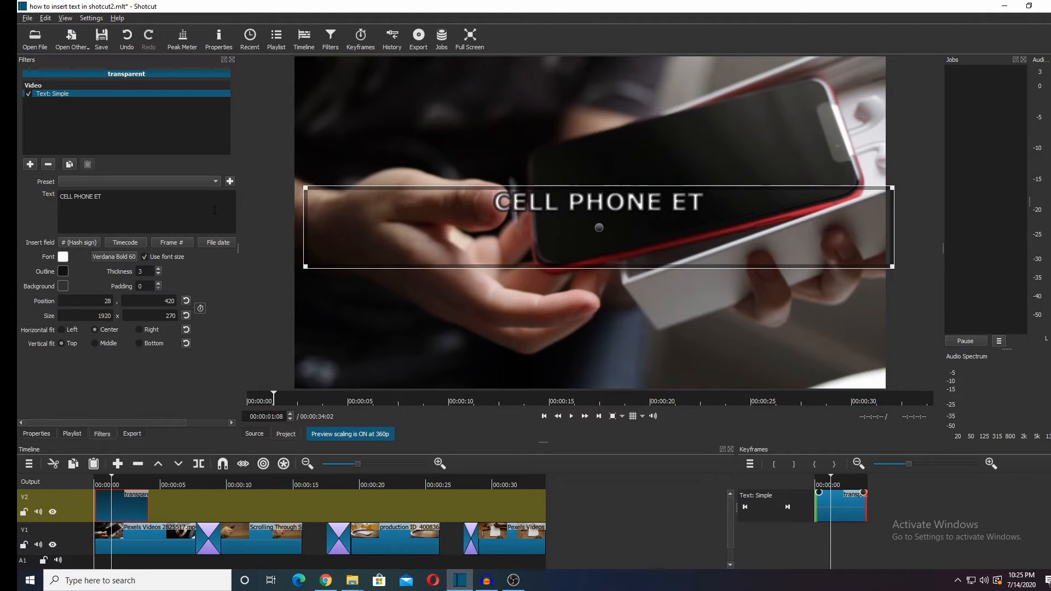
{"action": "type", "text": "IQU"}
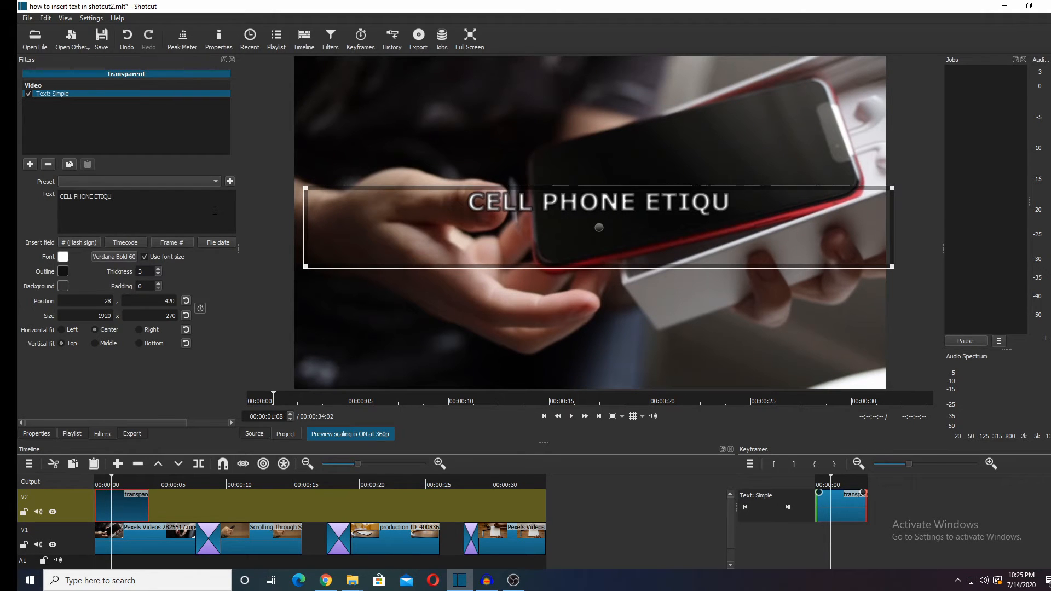
{"action": "type", "text": "TE "}
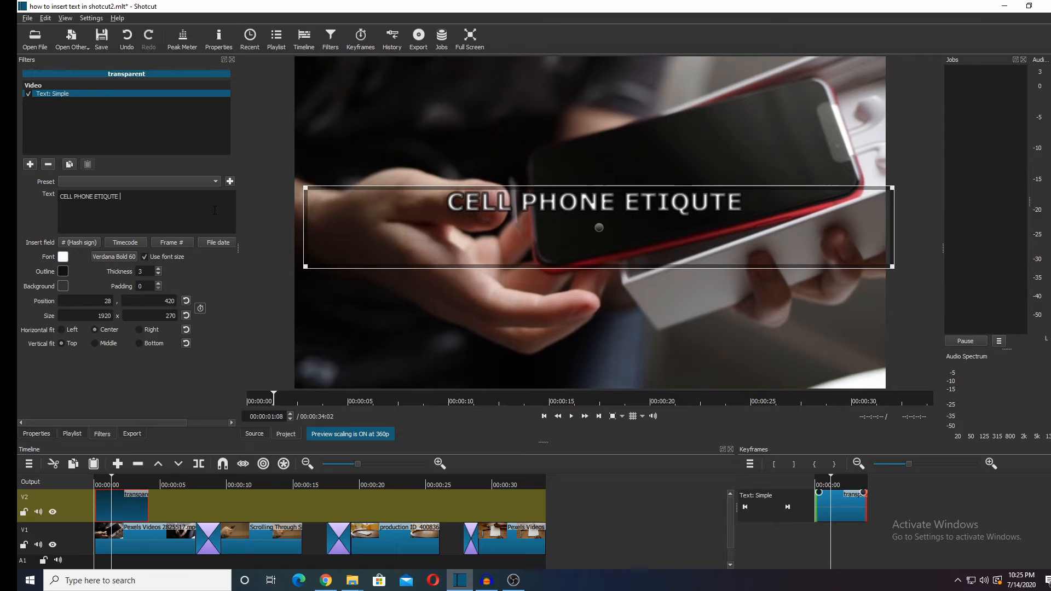
{"action": "type", "text": "AT"}
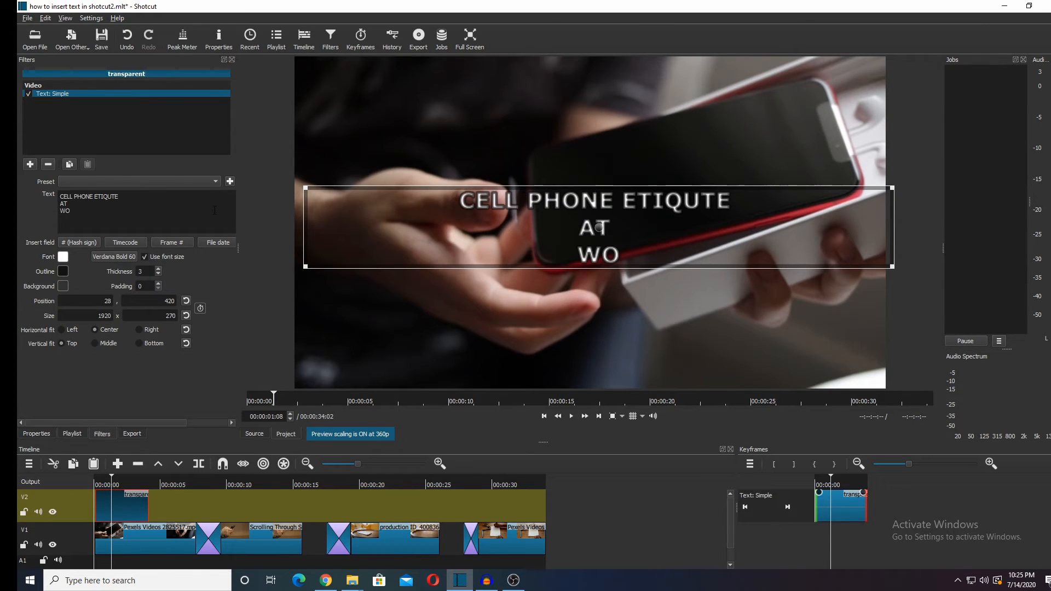
{"action": "type", "text": "WORK"}
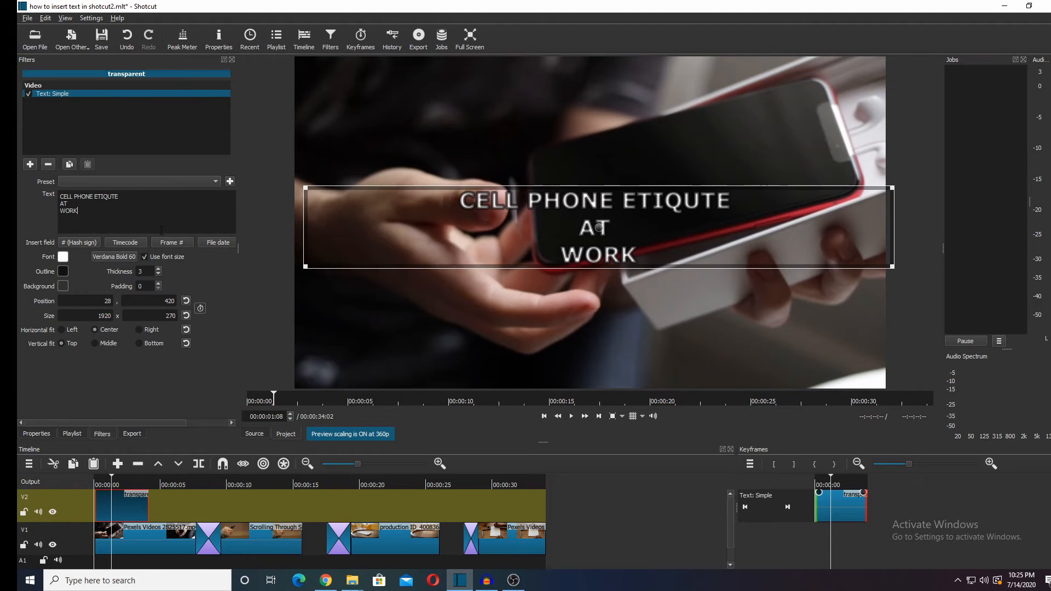
- Set the title text's font to BigNoodleTitling
{"action": "left_click", "coordinate": [113, 261]}
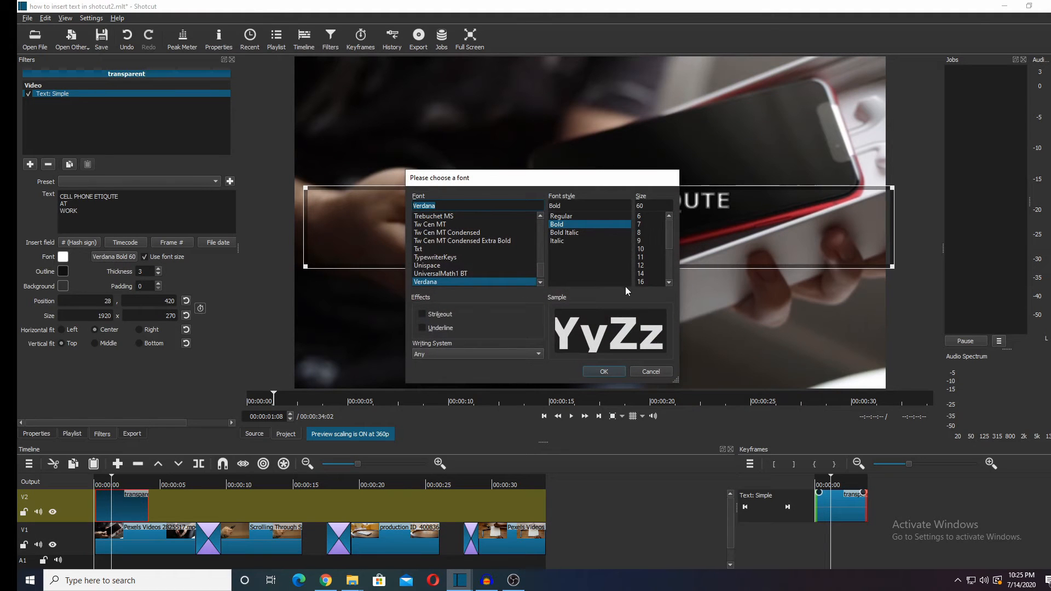
{"action": "type", "text": "bi"}
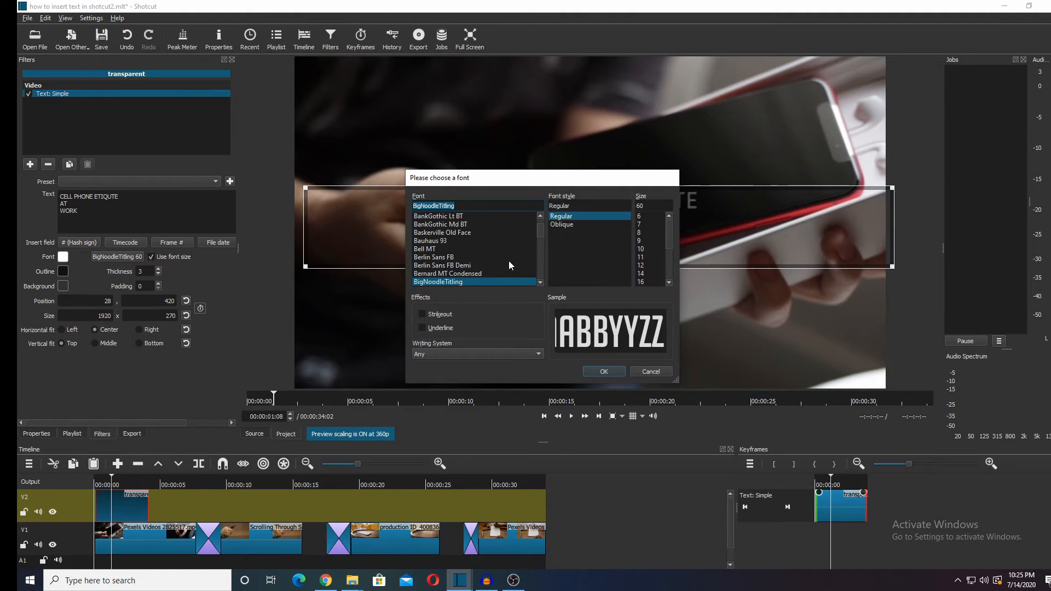
{"action": "key", "text": "Return"}
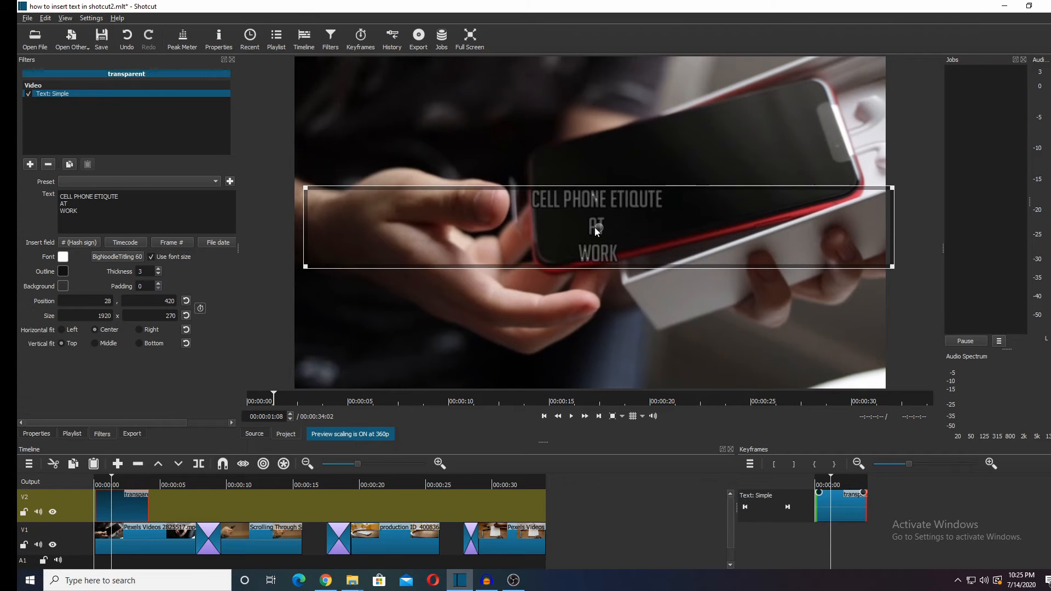
- Enlarge the text box freehand to about 1977 x 674 and move it lower in the video frame
{"action": "mouse_move", "coordinate": [601, 230]}
{"action": "left_mouse_down"}
{"action": "mouse_move", "coordinate": [598, 218]}
{"action": "mouse_move", "coordinate": [596, 317]}
{"action": "mouse_move", "coordinate": [595, 228]}
{"action": "left_mouse_up"}
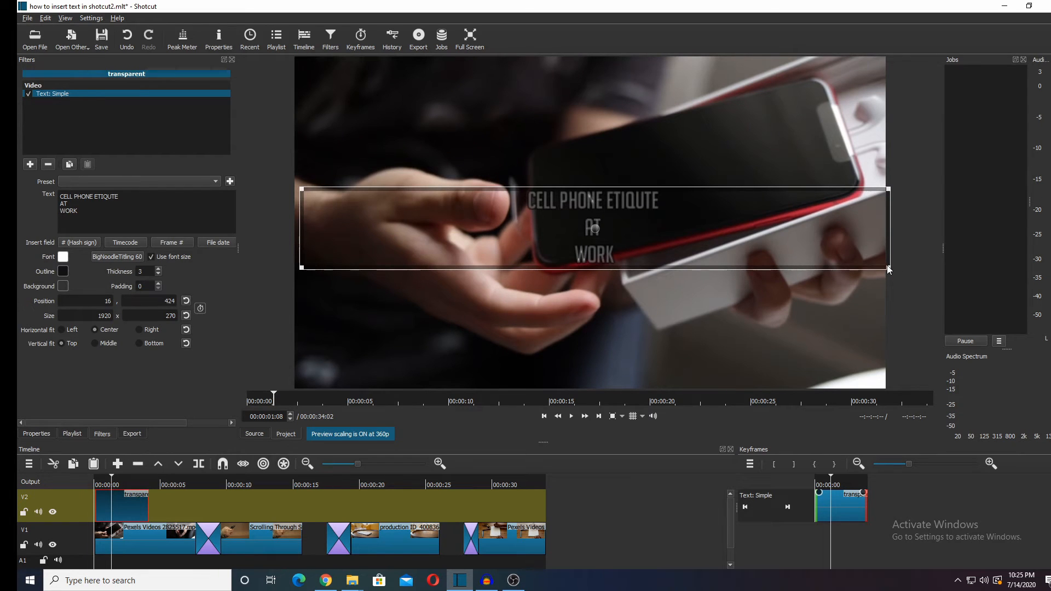
{"action": "left_click_drag", "start_coordinate": [888, 268], "coordinate": [906, 398]}
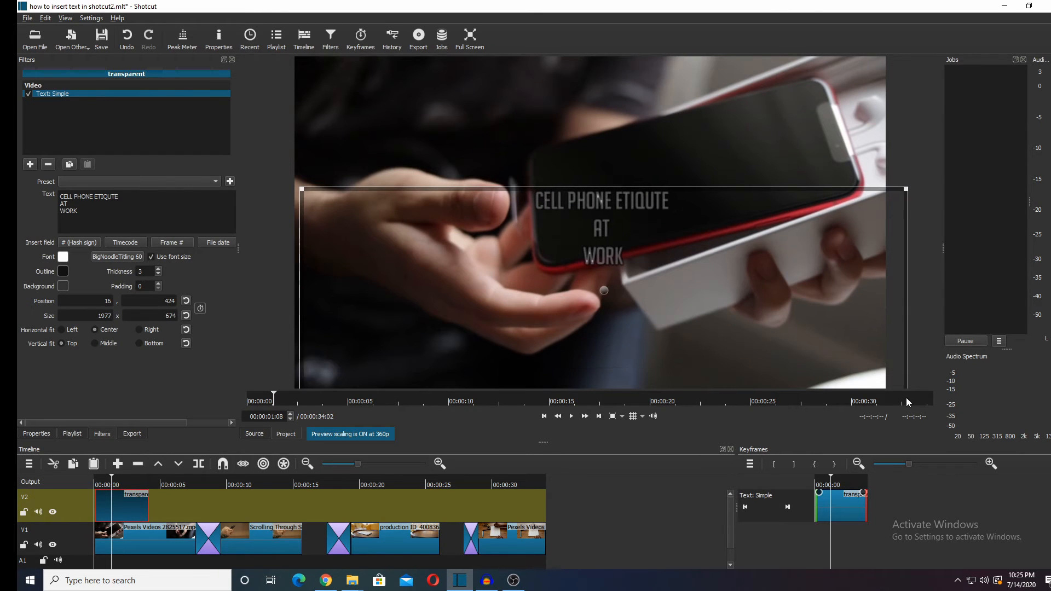
{"action": "left_click_drag", "start_coordinate": [607, 297], "coordinate": [589, 331]}
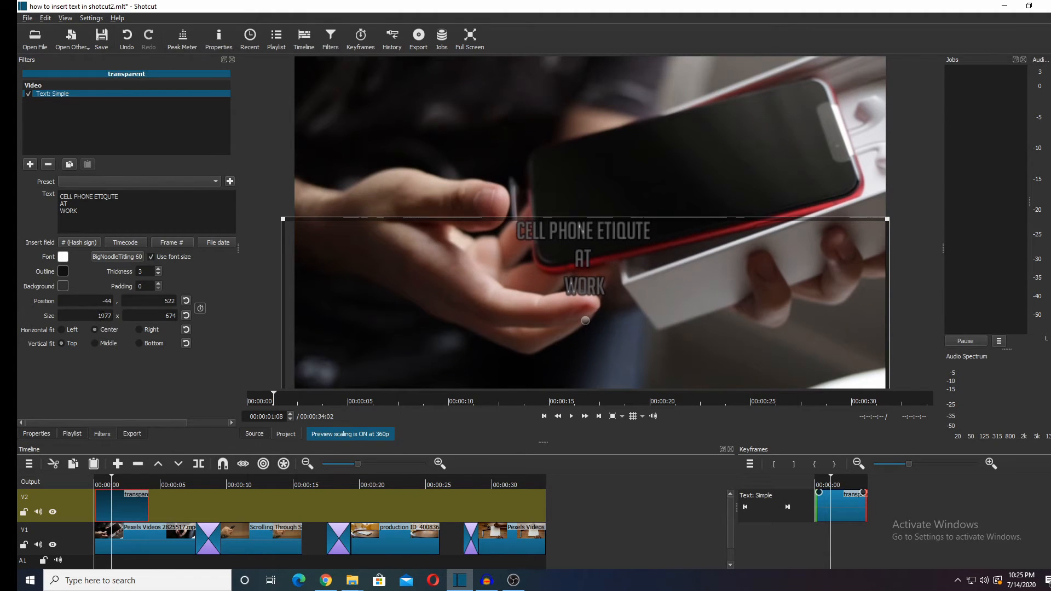
- Keep the text's horizontal fit at Center and set the text box size to 1980 x 1080
{"action": "left_click", "coordinate": [138, 330]}
{"action": "left_click", "coordinate": [99, 329]}
{"action": "type", "text": "19"}
{"action": "type", "text": "80"}
{"action": "key", "text": "Tab"}
{"action": "double_click", "coordinate": [164, 318]}
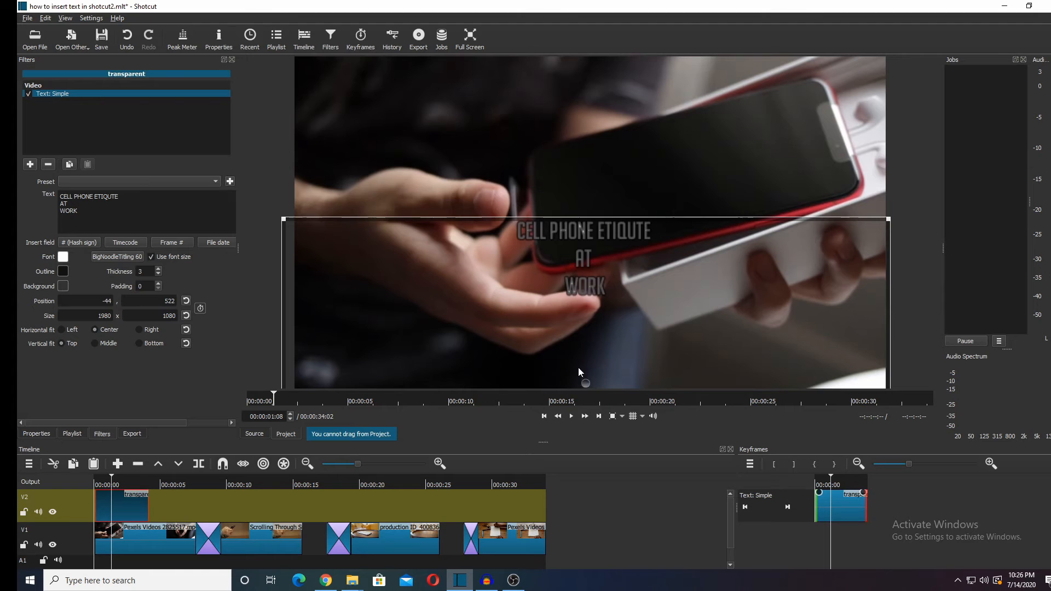
- Turn off the fixed font size and move the text box over the whole frame, at about position -8, -1
{"action": "left_click_drag", "start_coordinate": [578, 367], "coordinate": [573, 333]}
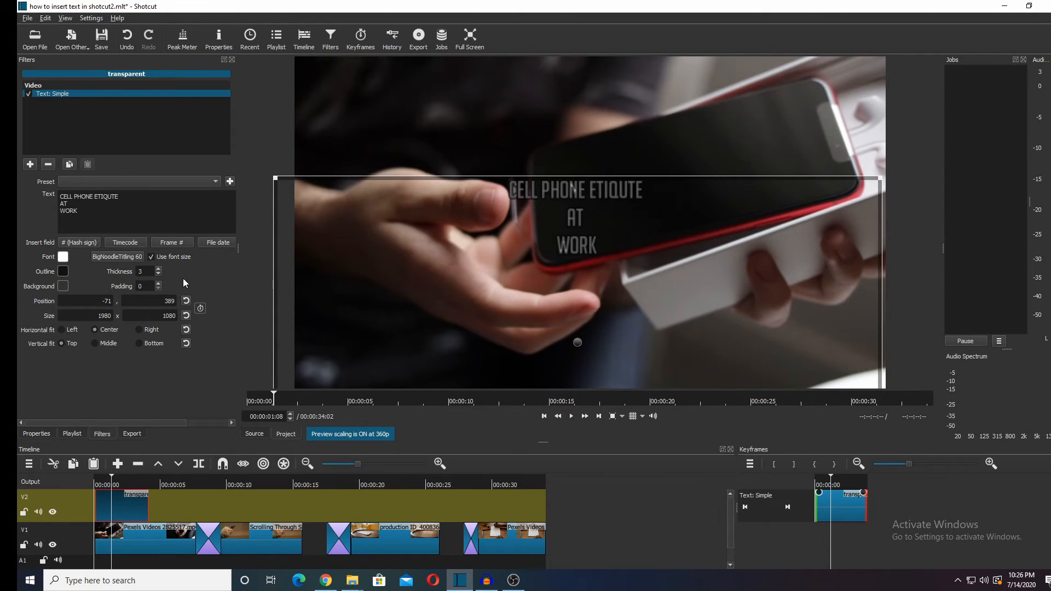
{"action": "left_click", "coordinate": [150, 256]}
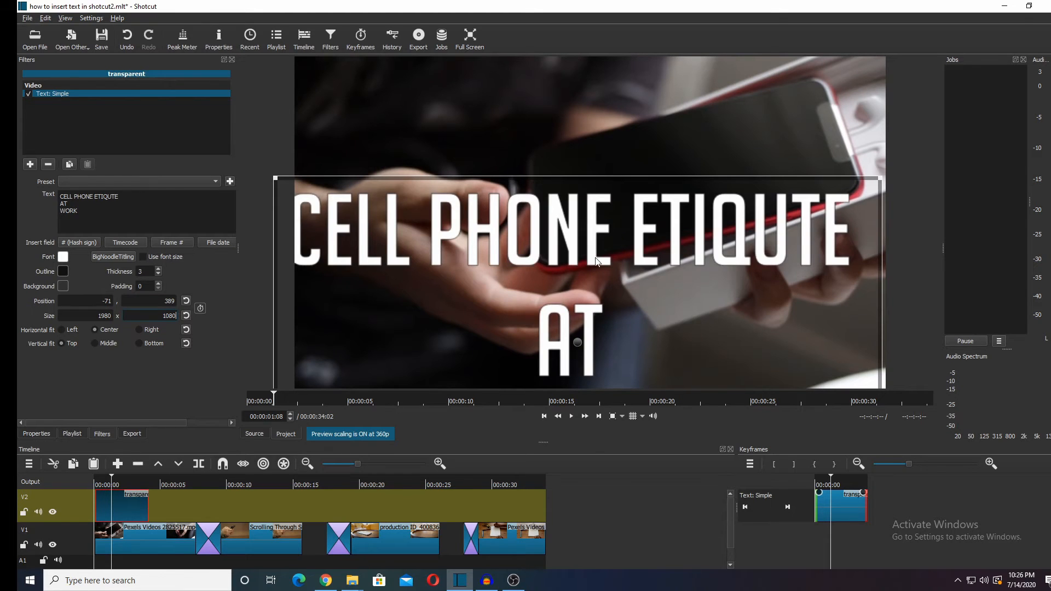
{"action": "left_click_drag", "start_coordinate": [574, 333], "coordinate": [593, 213]}
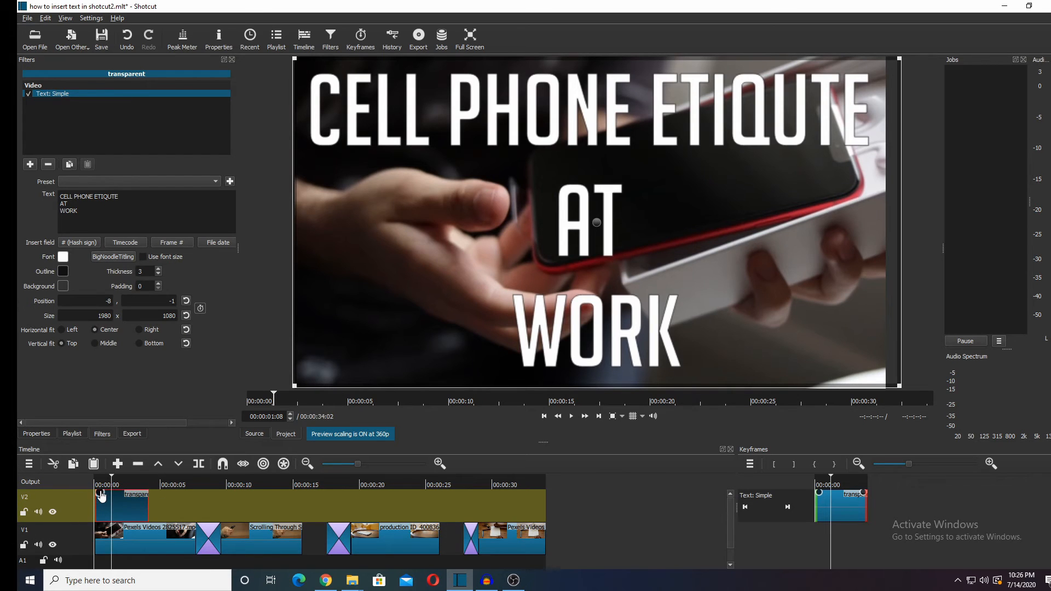
- Add a fade-in and a fade-out to the title clip on track V2 and play the timeline from the start
{"action": "left_click_drag", "start_coordinate": [108, 493], "coordinate": [110, 493]}
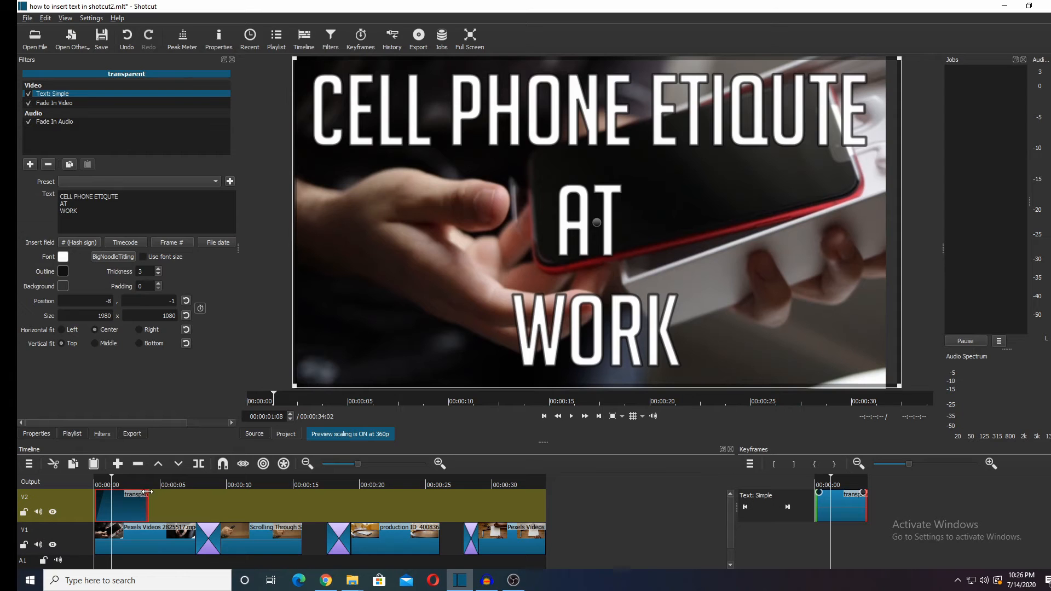
{"action": "left_click_drag", "start_coordinate": [146, 496], "coordinate": [129, 497]}
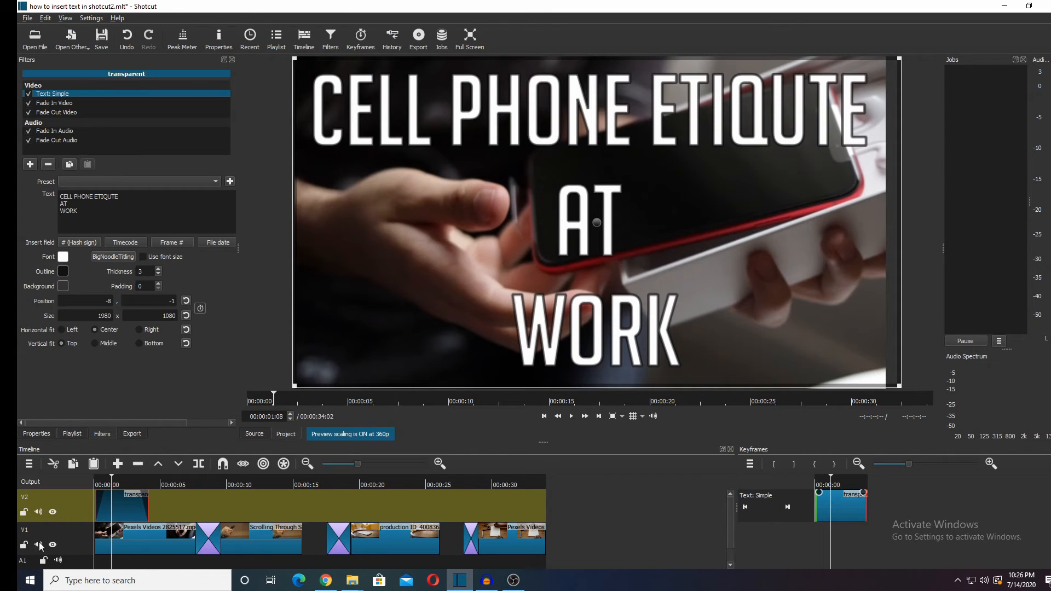
{"action": "left_click_drag", "start_coordinate": [113, 482], "coordinate": [57, 482]}
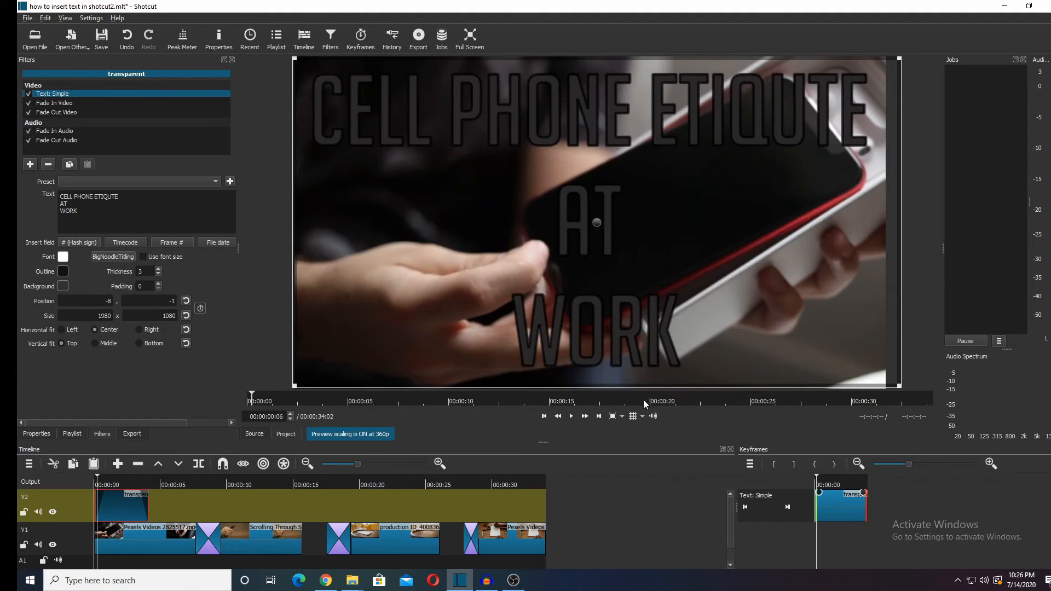
{"action": "left_click", "coordinate": [571, 416]}
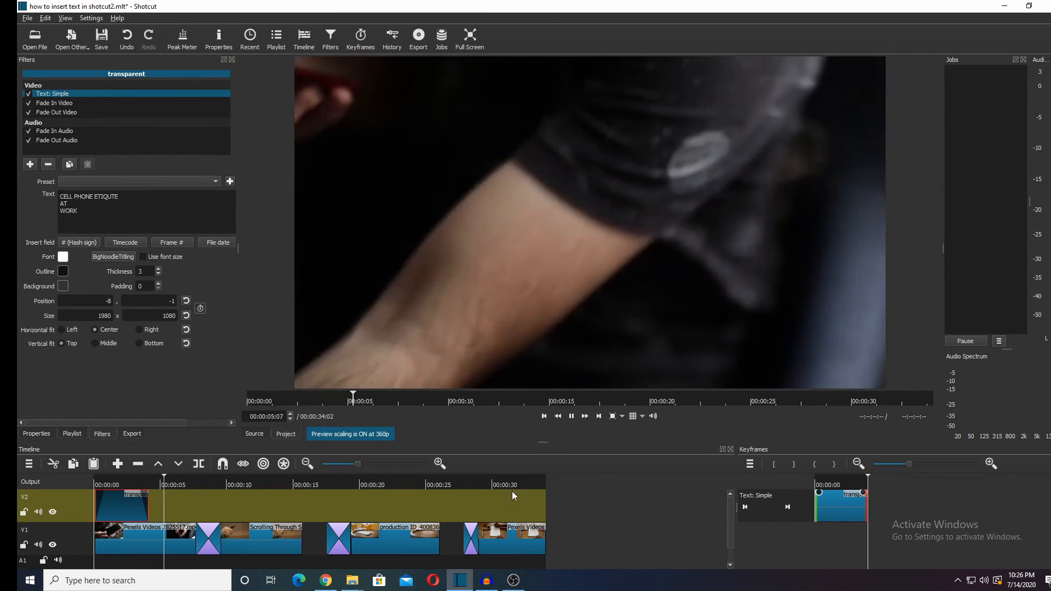
{"action": "left_click", "coordinate": [572, 417]}
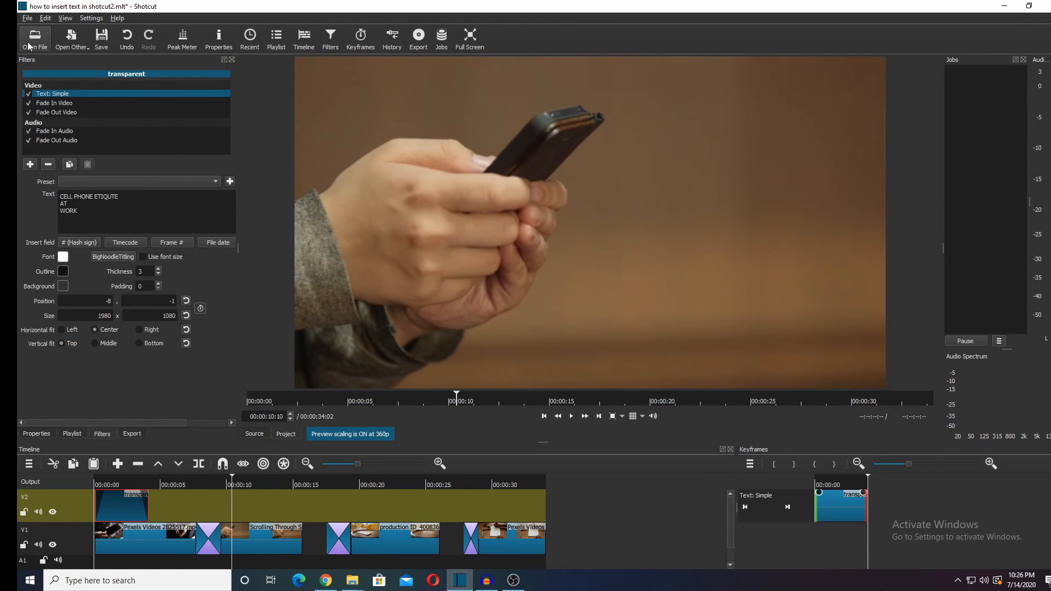
- Copy the title clip and paste it on track V2 at about 00:00:10:10, above the second video clip
{"action": "left_click", "coordinate": [40, 436]}
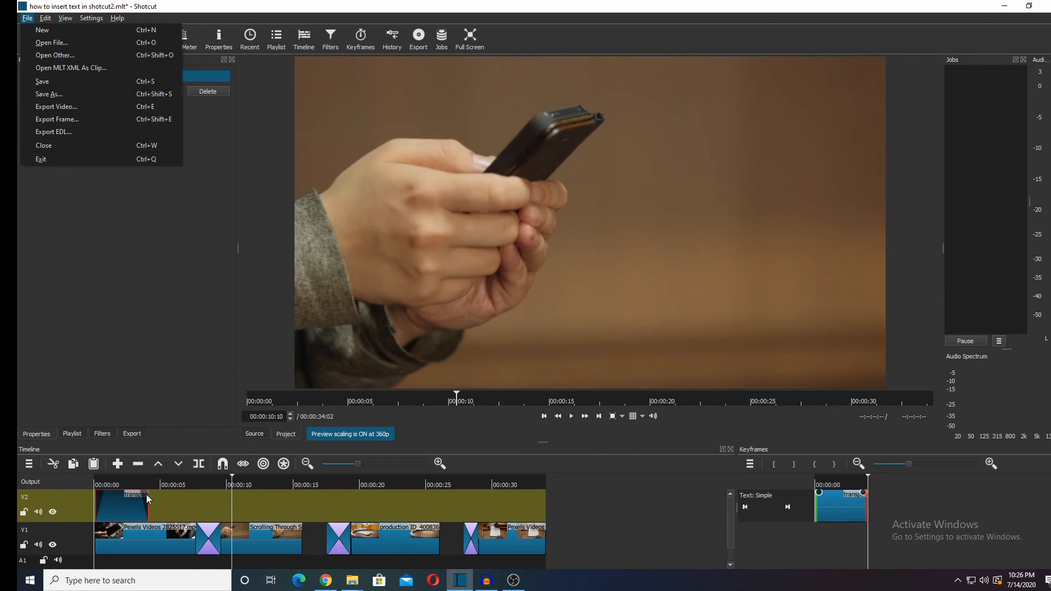
{"action": "left_click", "coordinate": [107, 514]}
{"action": "right_click", "coordinate": [114, 505]}
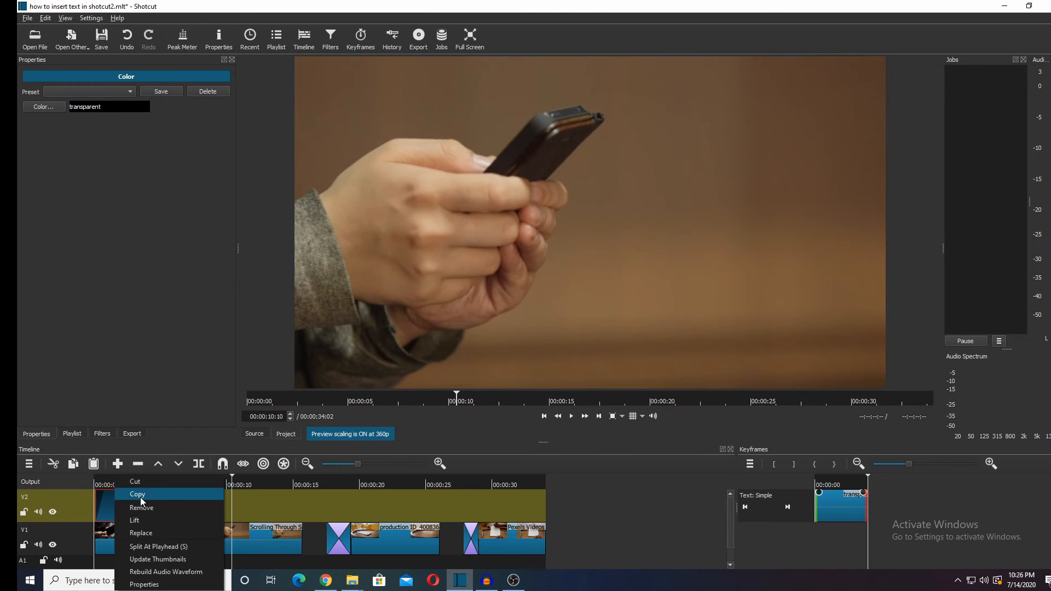
{"action": "left_click", "coordinate": [238, 508]}
{"action": "right_click", "coordinate": [235, 510]}
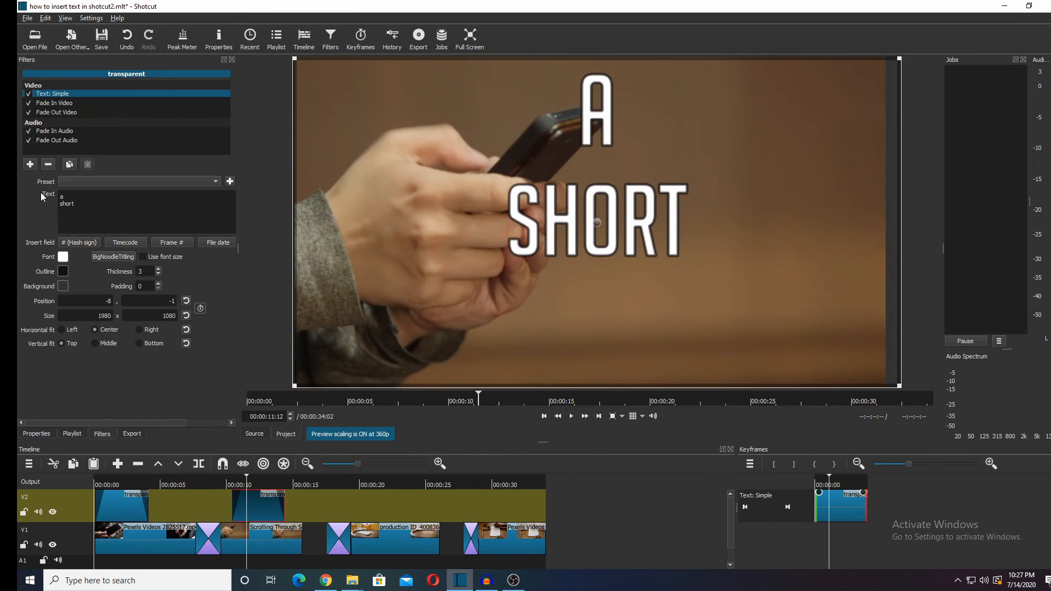
- Change the pasted title's text to five lines reading "a", "short", "film", "by" and "the view 868"
{"action": "type", "text": "film"}
{"action": "key", "text": "Return"}
{"action": "type", "text": "bt"}
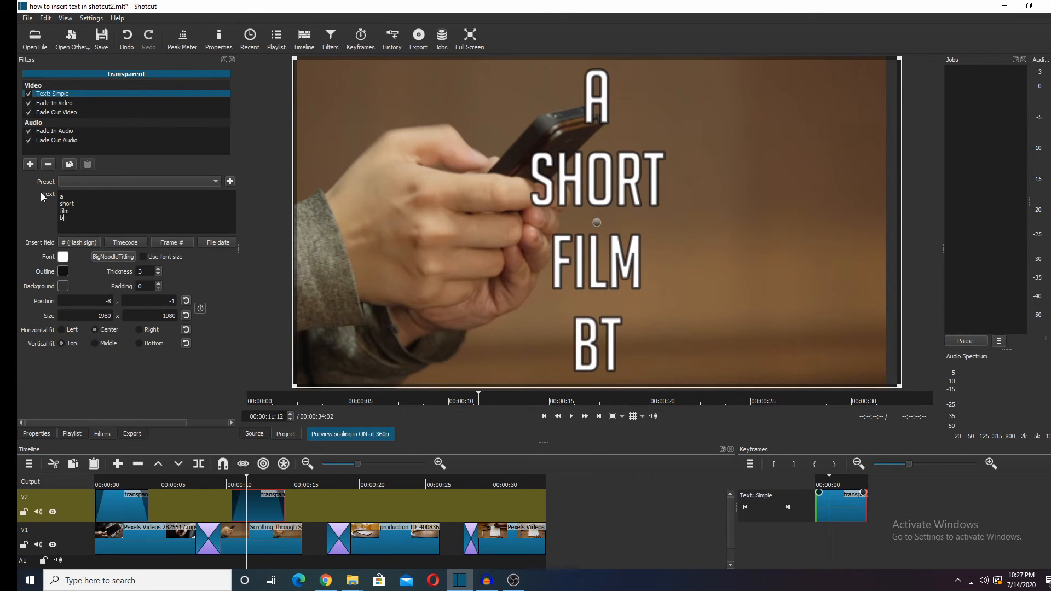
{"action": "key", "text": "BackSpace"}
{"action": "type", "text": "y"}
{"action": "key", "text": "Return"}
{"action": "type", "text": "the view 868"}
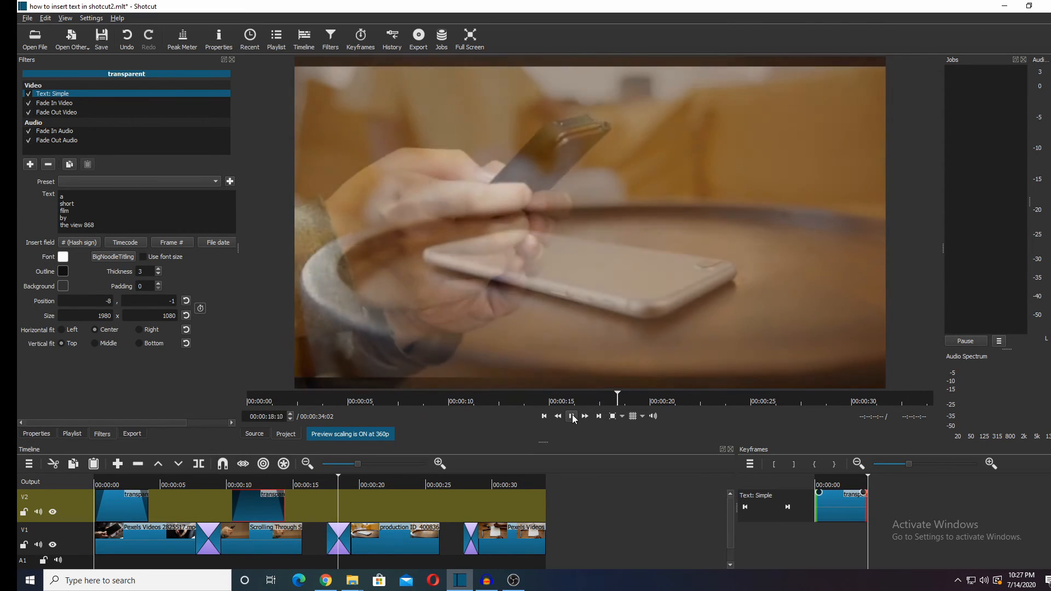
- Close the gaps between the last clips on track V1 by shifting them earlier, and play back the third clip
{"action": "left_click", "coordinate": [572, 416]}
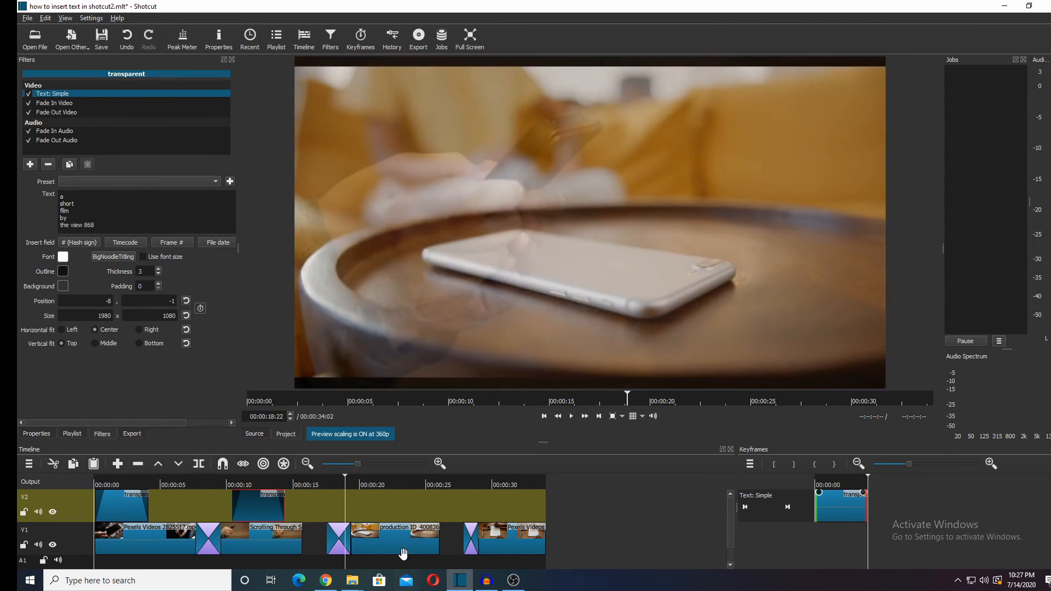
{"action": "left_click_drag", "start_coordinate": [395, 550], "coordinate": [344, 546]}
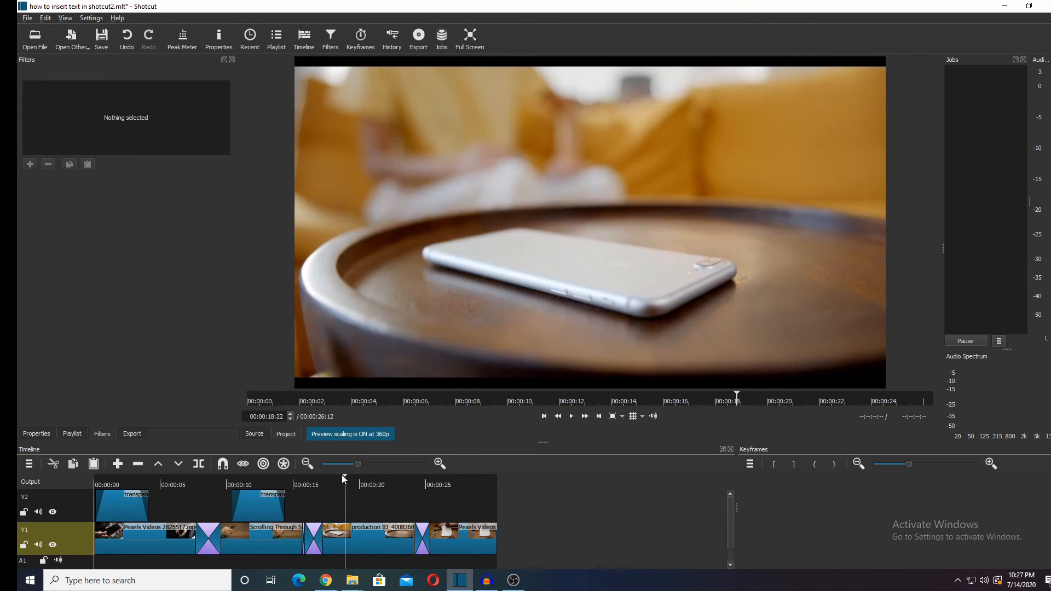
{"action": "left_click", "coordinate": [294, 484]}
{"action": "left_click", "coordinate": [571, 417]}
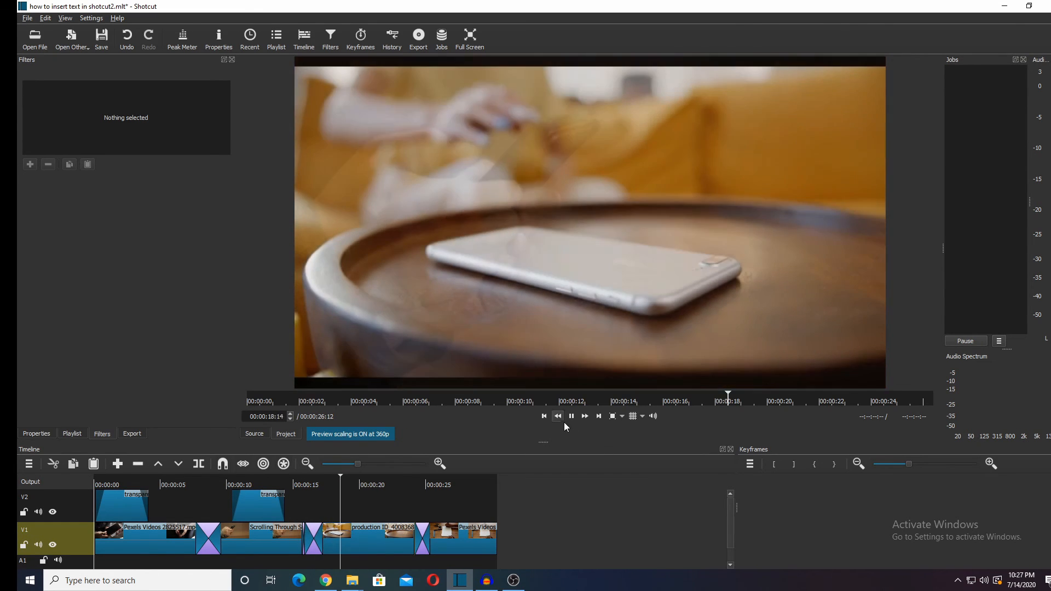
{"action": "left_click", "coordinate": [574, 419]}
- Try pasting the copied title clip into the third clip on track V1, and undo the paste
{"action": "right_click", "coordinate": [372, 512]}
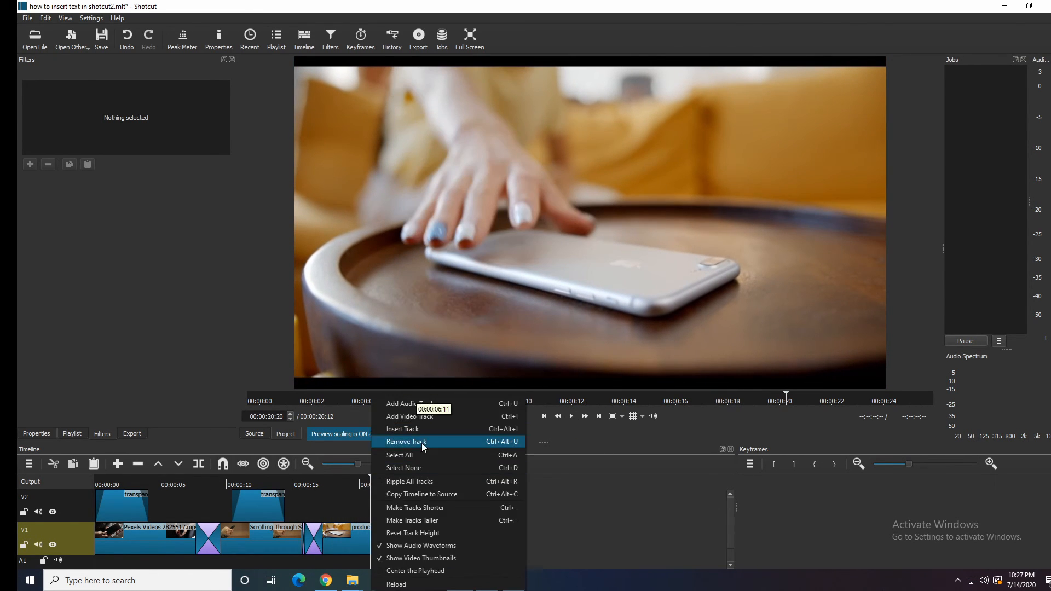
{"action": "left_click", "coordinate": [46, 19]}
{"action": "left_click", "coordinate": [81, 82]}
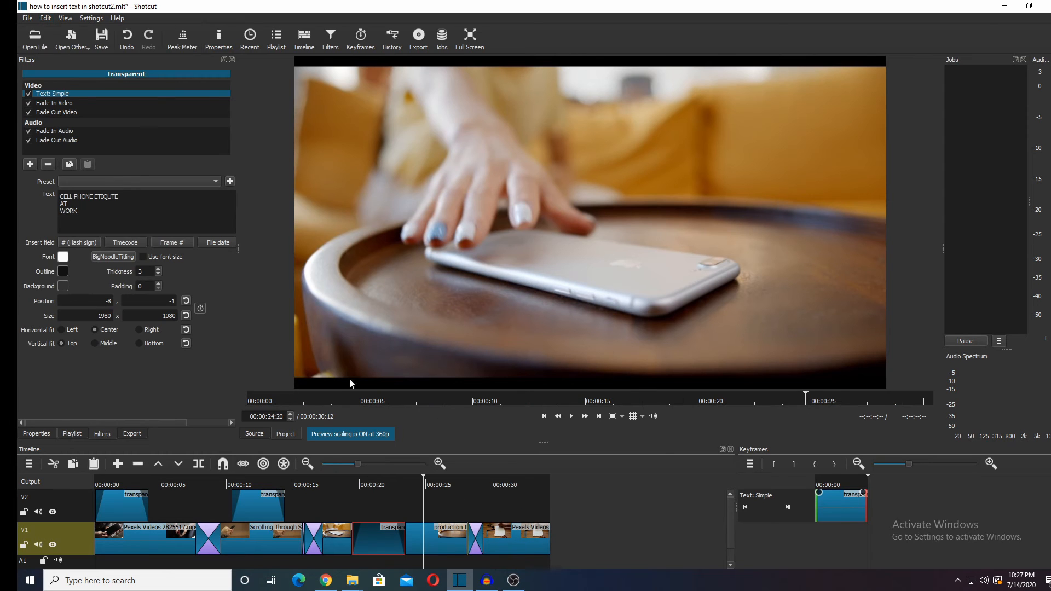
{"action": "left_click", "coordinate": [45, 18]}
{"action": "left_click", "coordinate": [60, 27]}
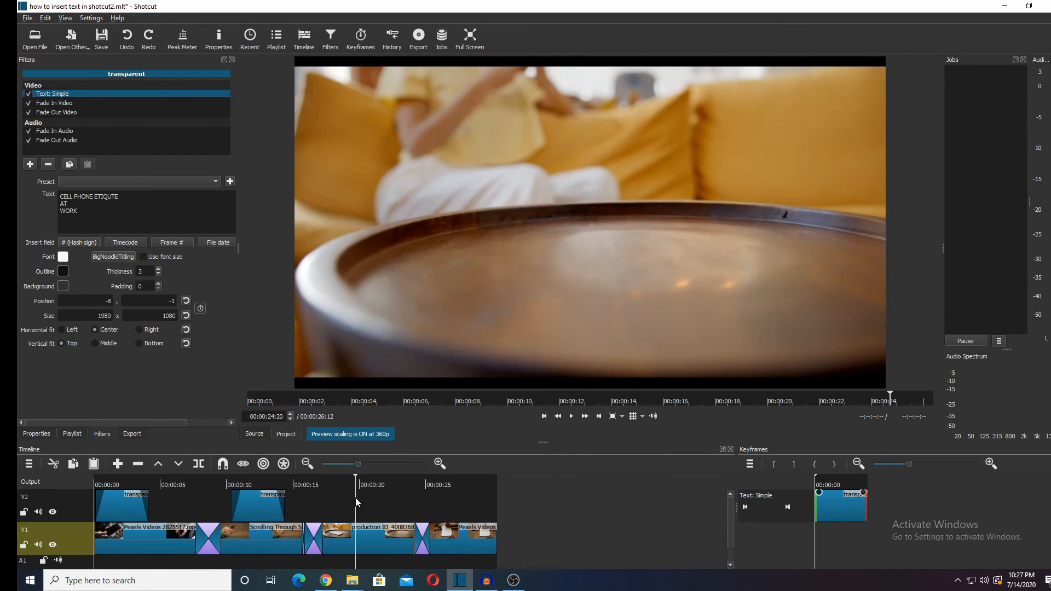
- Paste the copied title clip into the timeline and move it onto track V2 above the third video clip
{"action": "left_click", "coordinate": [45, 18]}
{"action": "left_click", "coordinate": [80, 83]}
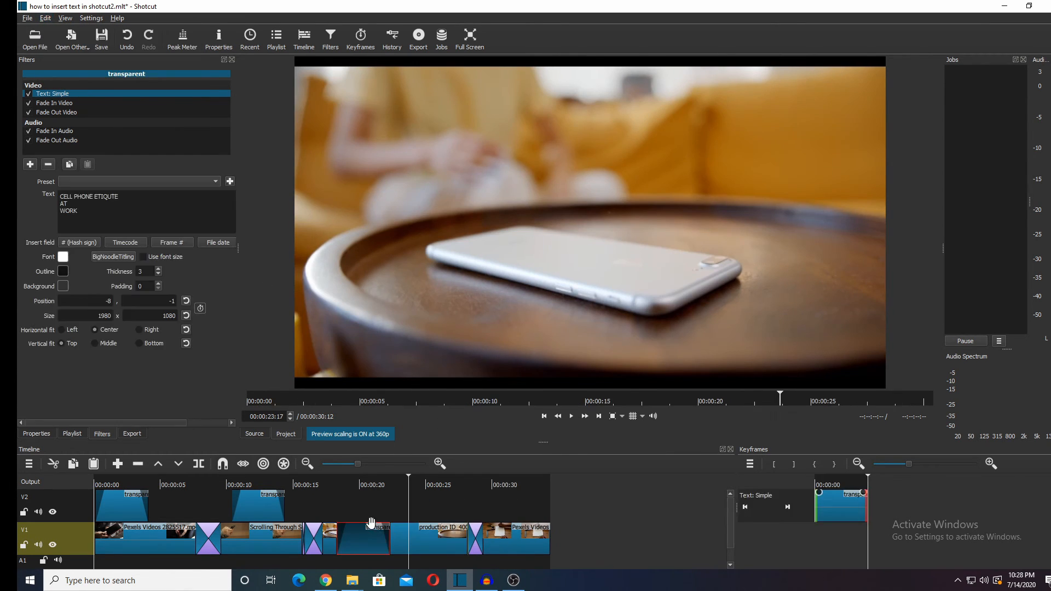
{"action": "left_click_drag", "start_coordinate": [372, 540], "coordinate": [373, 518]}
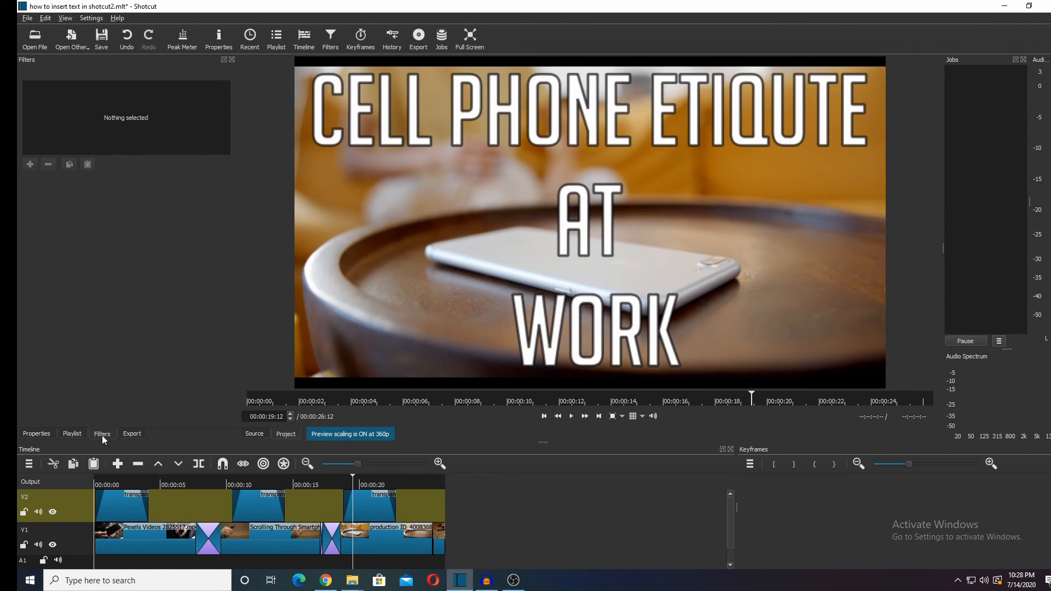
- Change the third title's text to four lines reading "DOS", "and", "DONTS" and "at here", and play back the result
{"action": "left_click", "coordinate": [72, 434]}
{"action": "left_click", "coordinate": [101, 434]}
{"action": "left_click", "coordinate": [363, 502]}
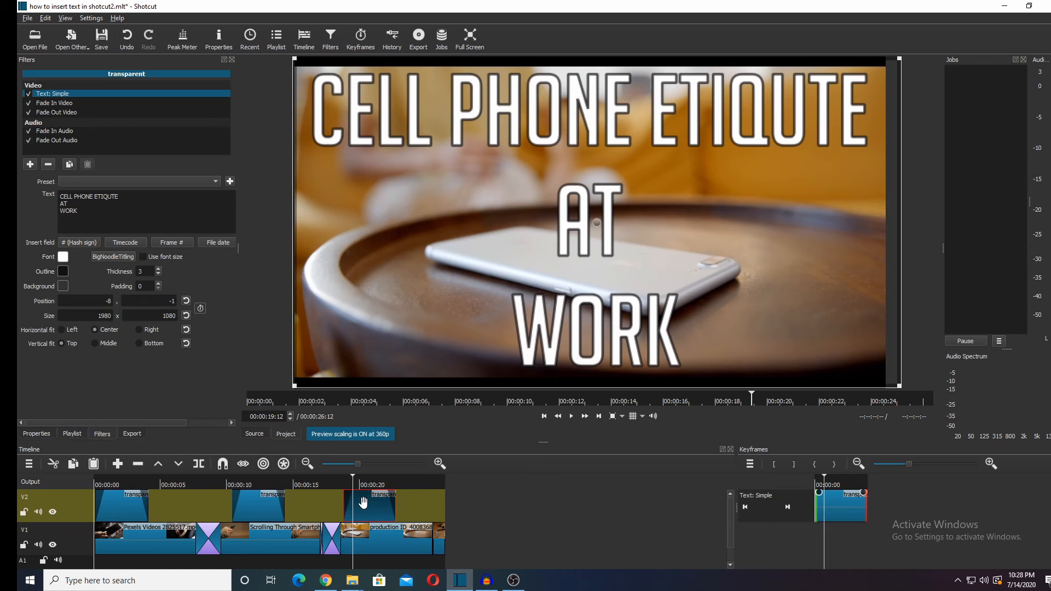
{"action": "type", "text": "DOS"}
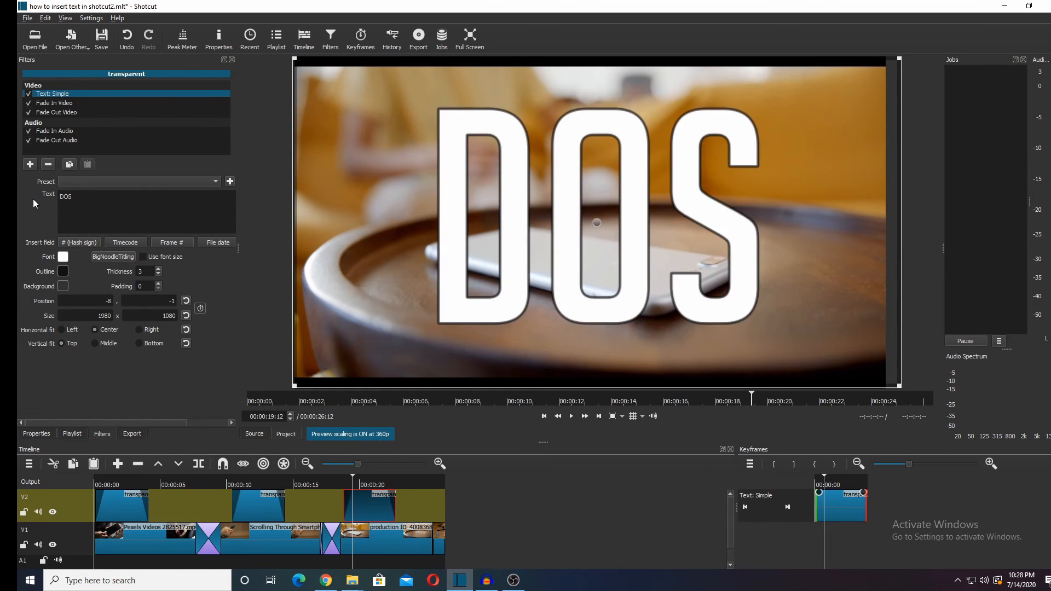
{"action": "key", "text": "Return"}
{"action": "type", "text": "and"}
{"action": "key", "text": "Return"}
{"action": "type", "text": "DONTS"}
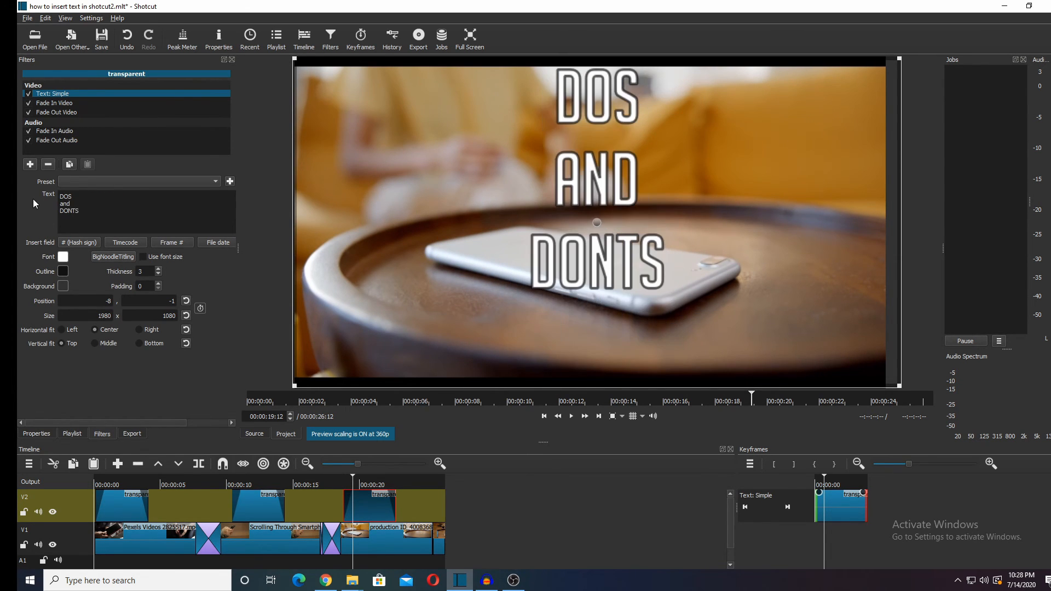
{"action": "key", "text": "Return"}
{"action": "type", "text": "at here"}
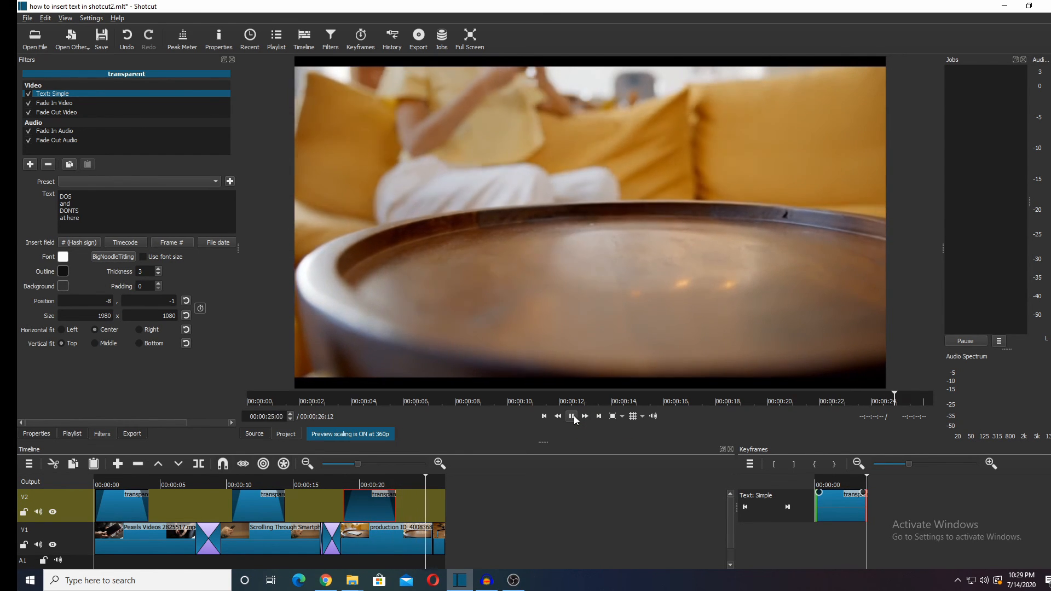
- Lengthen the last clip on track V1 and paste the title above it on track V2, trimmed to about the clip's end
{"action": "left_click_drag", "start_coordinate": [452, 546], "coordinate": [478, 526]}
{"action": "left_click", "coordinate": [45, 18]}
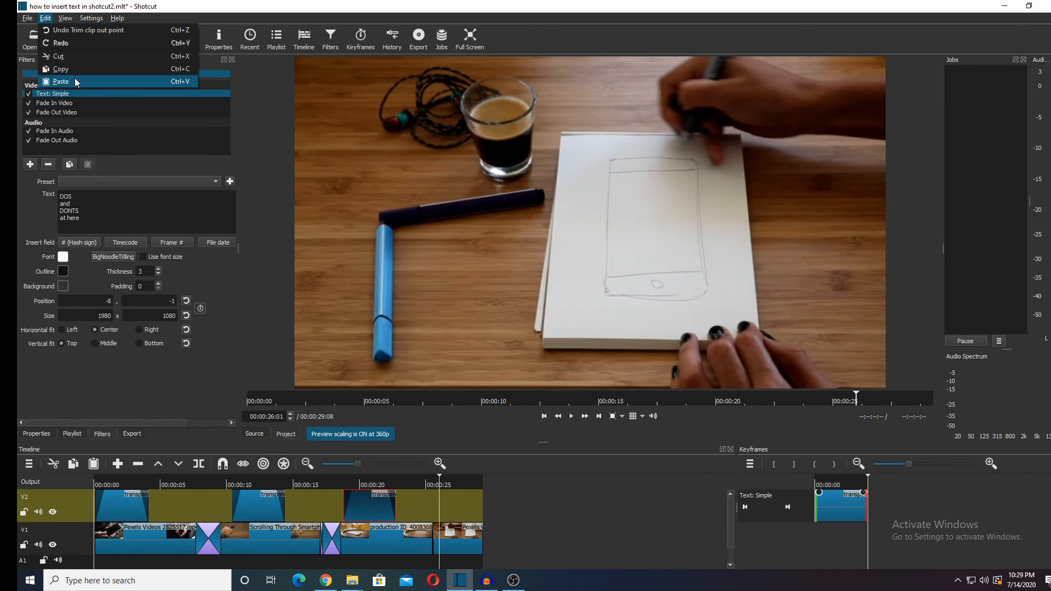
{"action": "left_click", "coordinate": [74, 78]}
{"action": "left_click_drag", "start_coordinate": [490, 510], "coordinate": [484, 509]}
{"action": "left_click", "coordinate": [465, 481]}
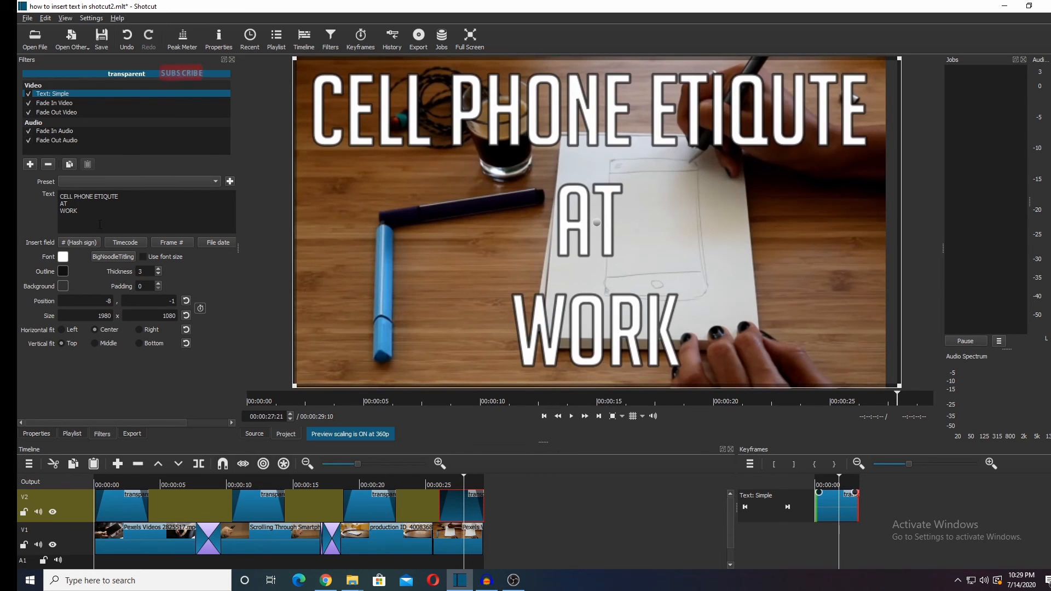
- Change the last title's text to two lines reading "THANKS FOR" and "WATCHING"
{"action": "type", "text": "THANL"}
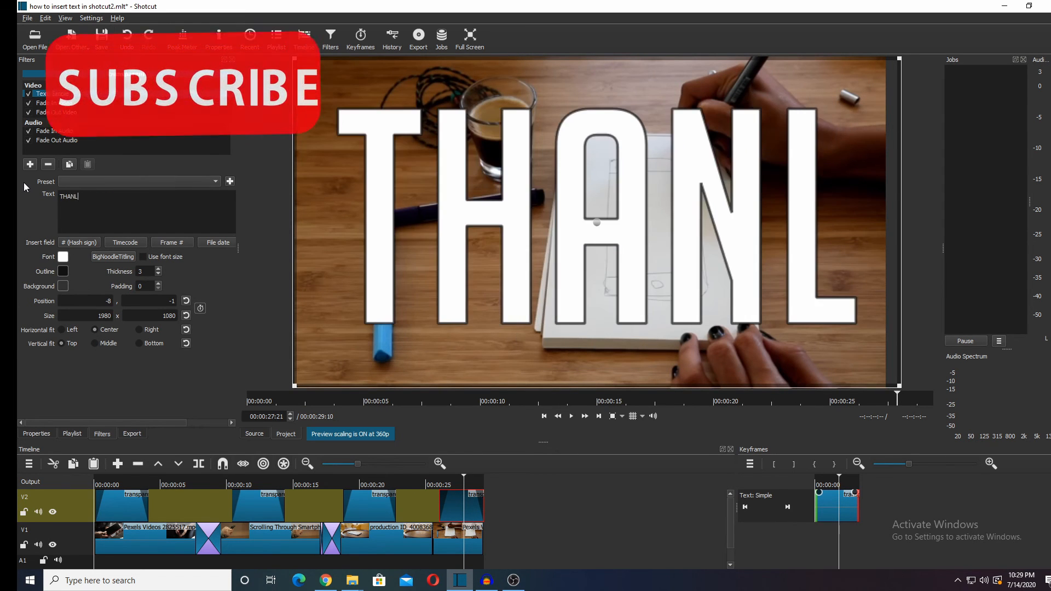
{"action": "key", "text": "BackSpace"}
{"action": "type", "text": "KS FOR"}
{"action": "key", "text": "Return"}
{"action": "type", "text": "WATCHING"}
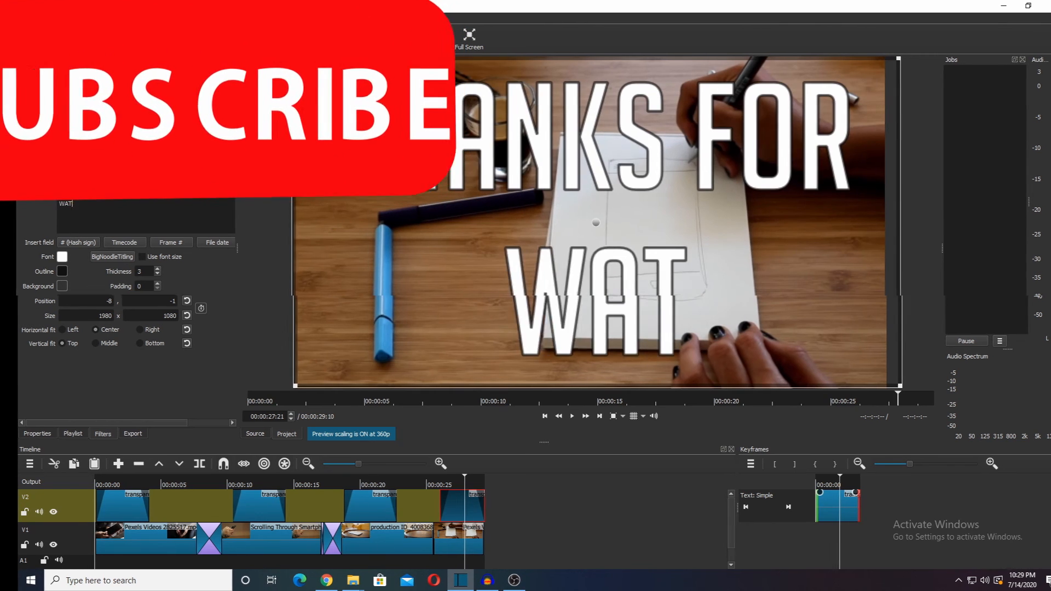